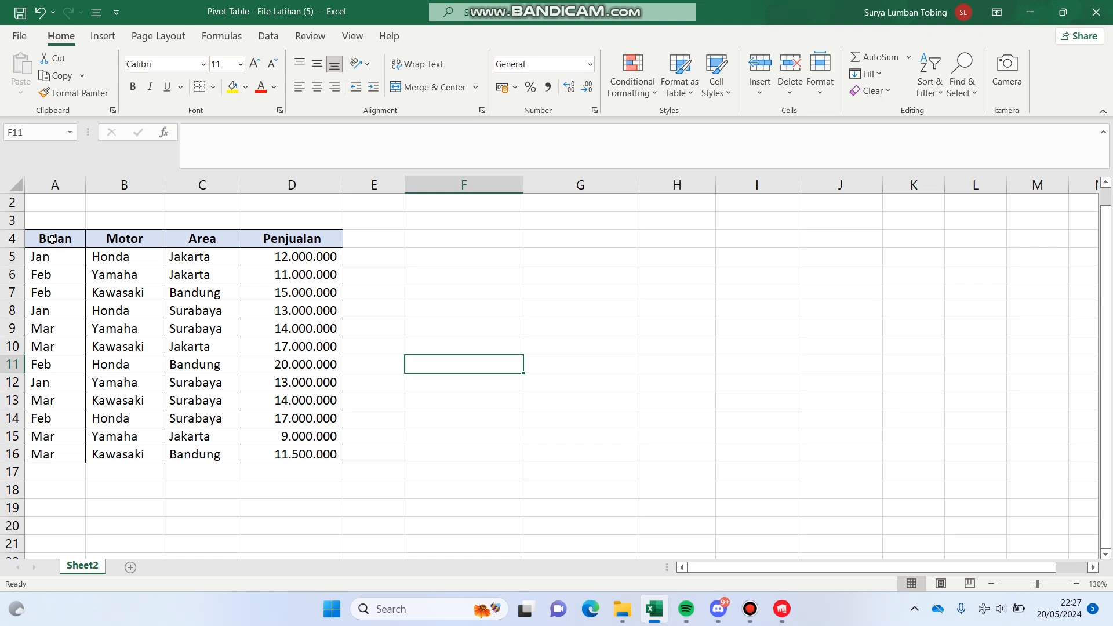
- Insert a PivotTable from the sales table A4:D16, placing it in the existing worksheet at cell F4
drag(54, 239, 310, 454)
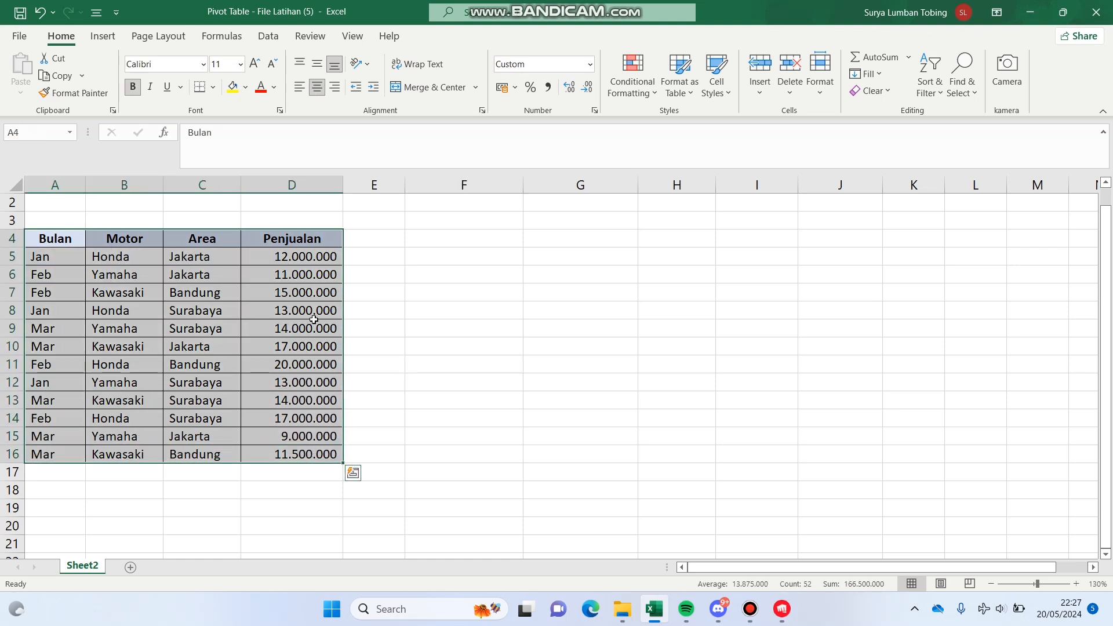
click(105, 37)
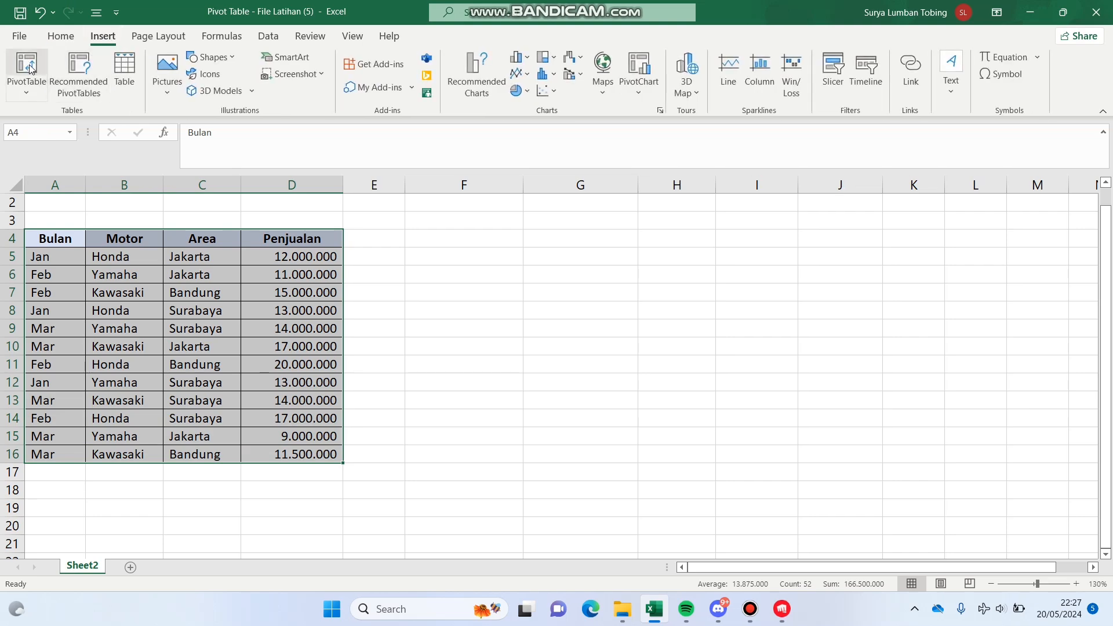
click(32, 68)
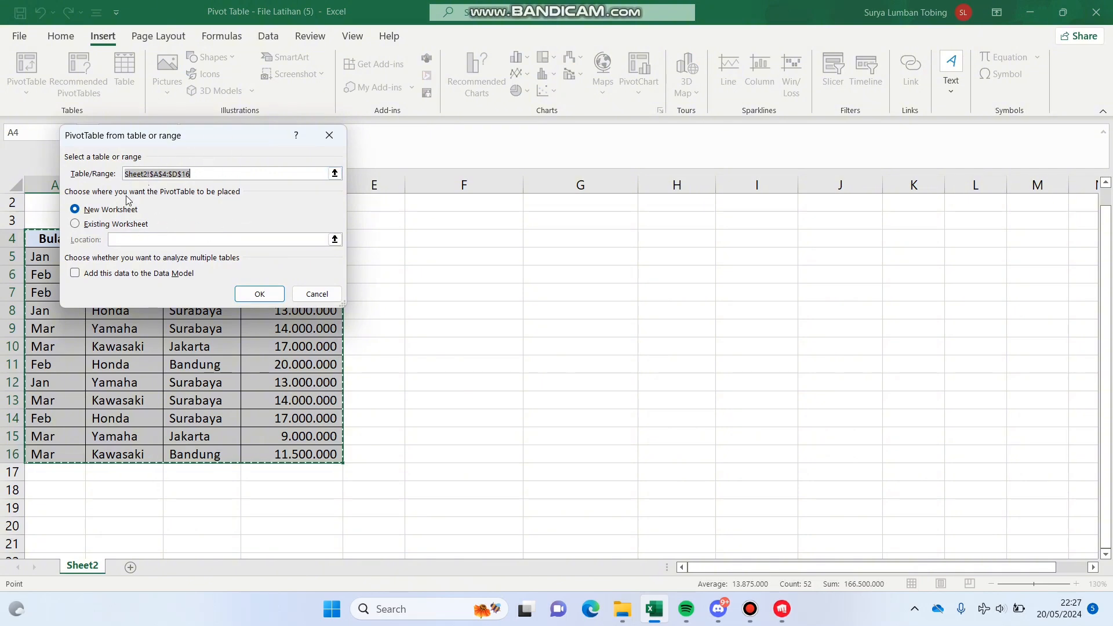
click(128, 229)
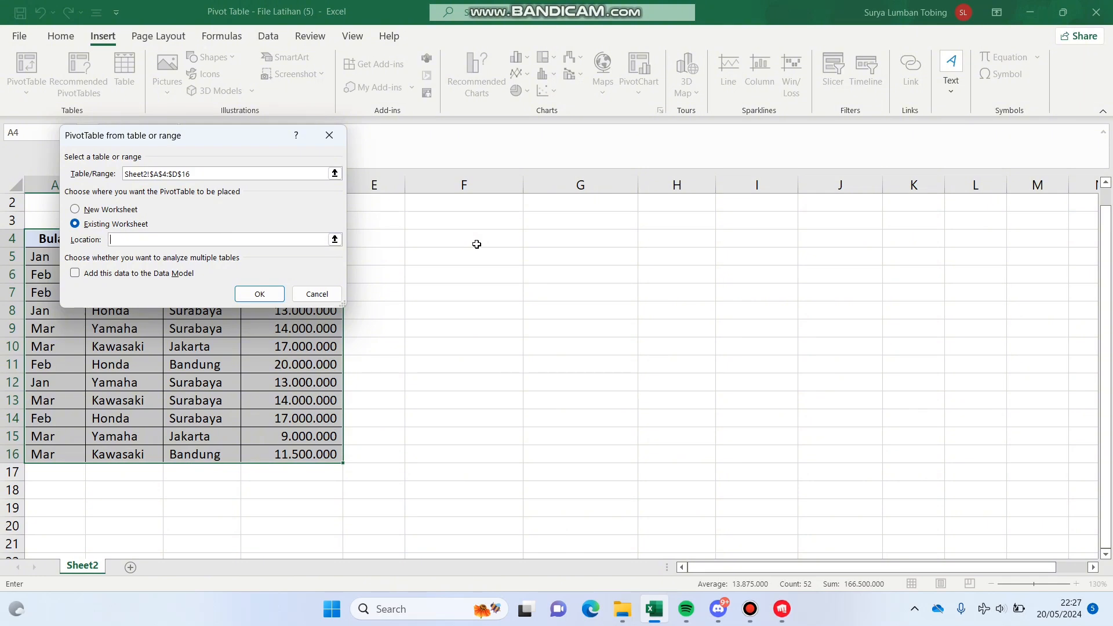
click(476, 244)
click(252, 292)
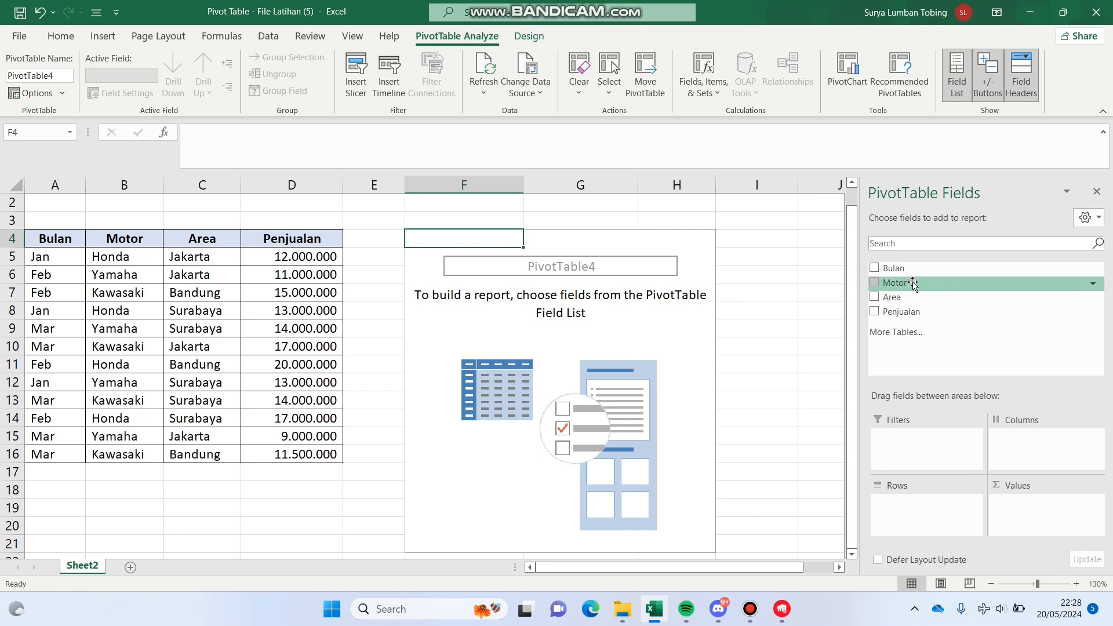
- Lay out the PivotTable with Motor as columns, Area as rows and the sum of Penjualan as values
drag(913, 284, 1043, 444)
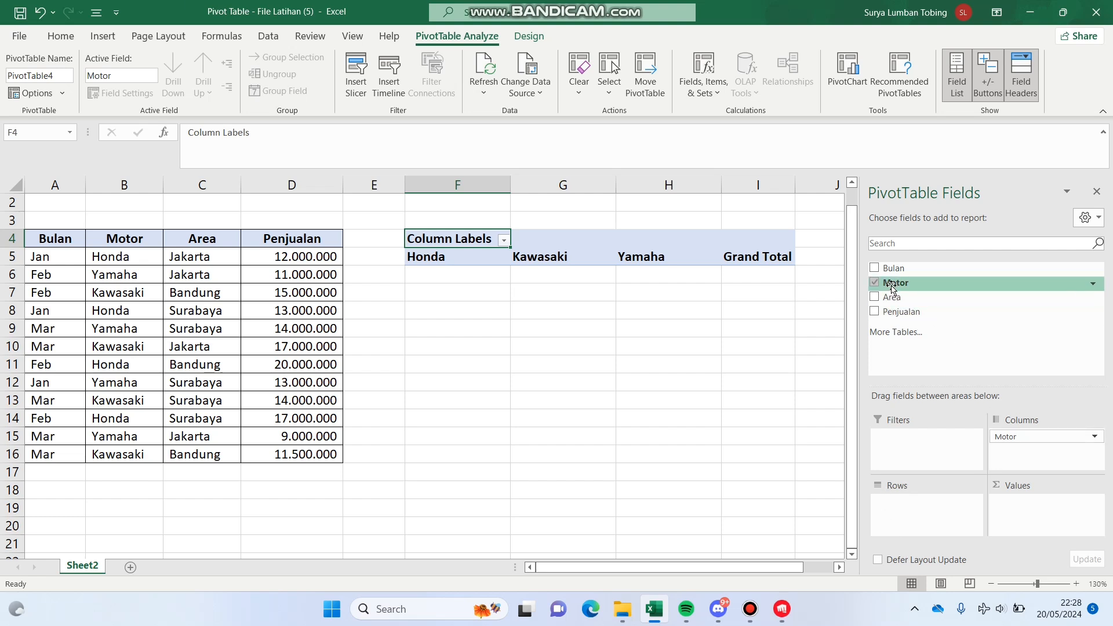
drag(899, 297, 941, 502)
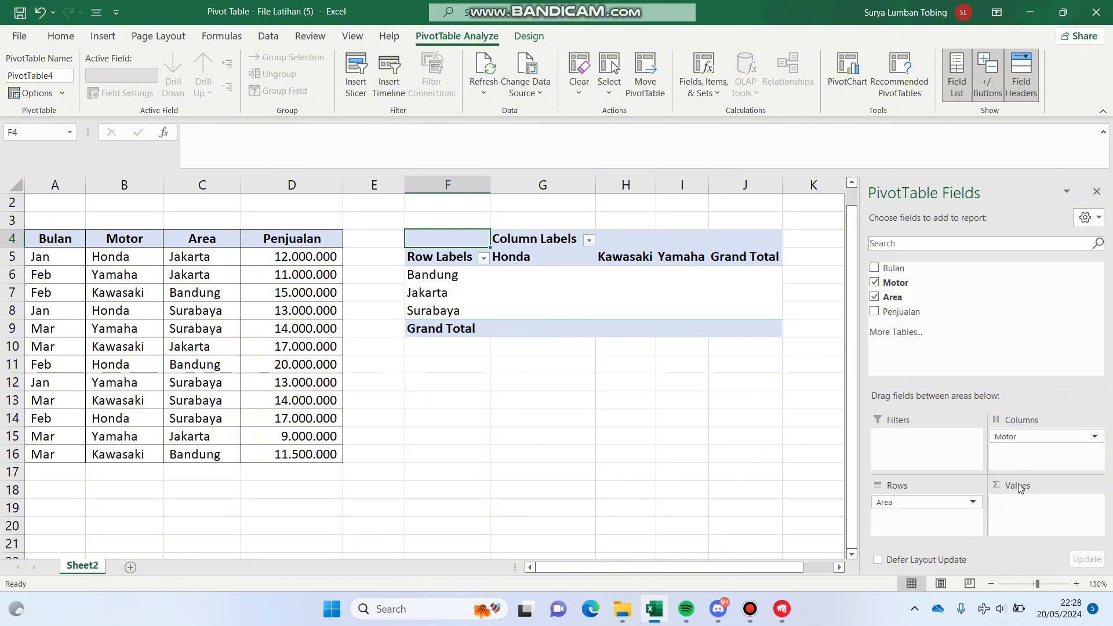
drag(897, 311, 1029, 516)
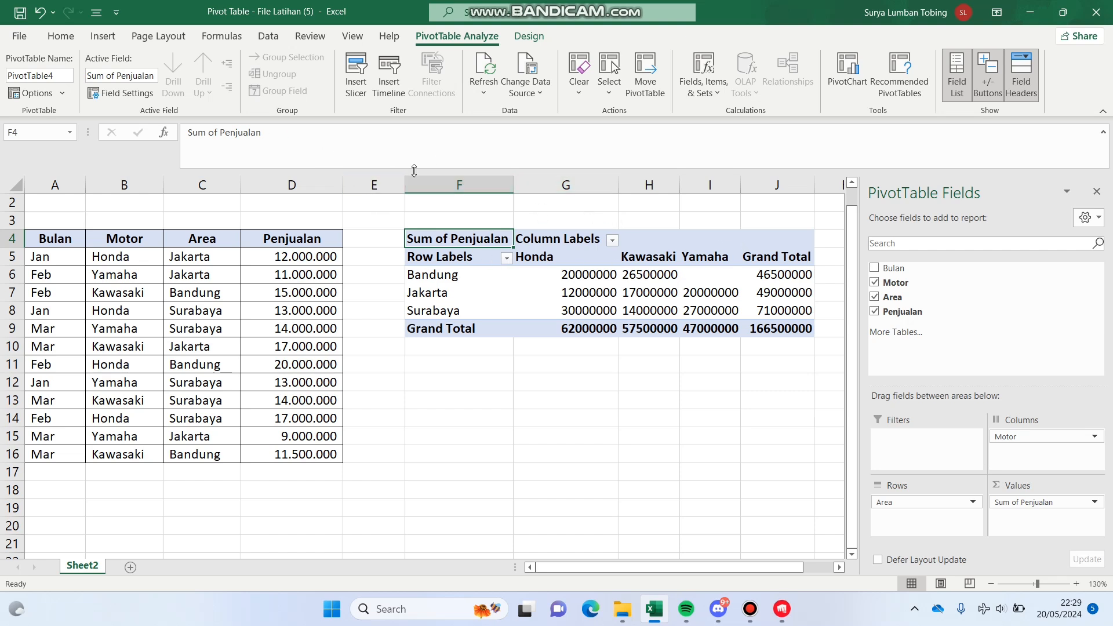
- Format the PivotTable figures in F4:J9 with thousands separators and no decimal places
mouse_move(473, 239)
mouse_down()
mouse_move(569, 248)
mouse_move(811, 328)
mouse_up()
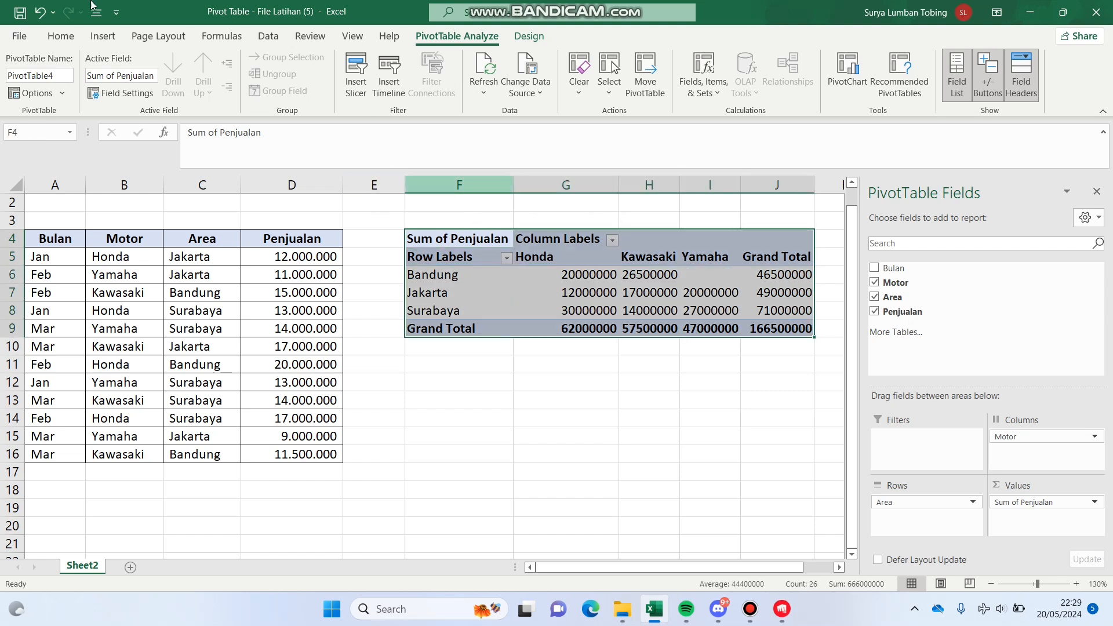
click(61, 36)
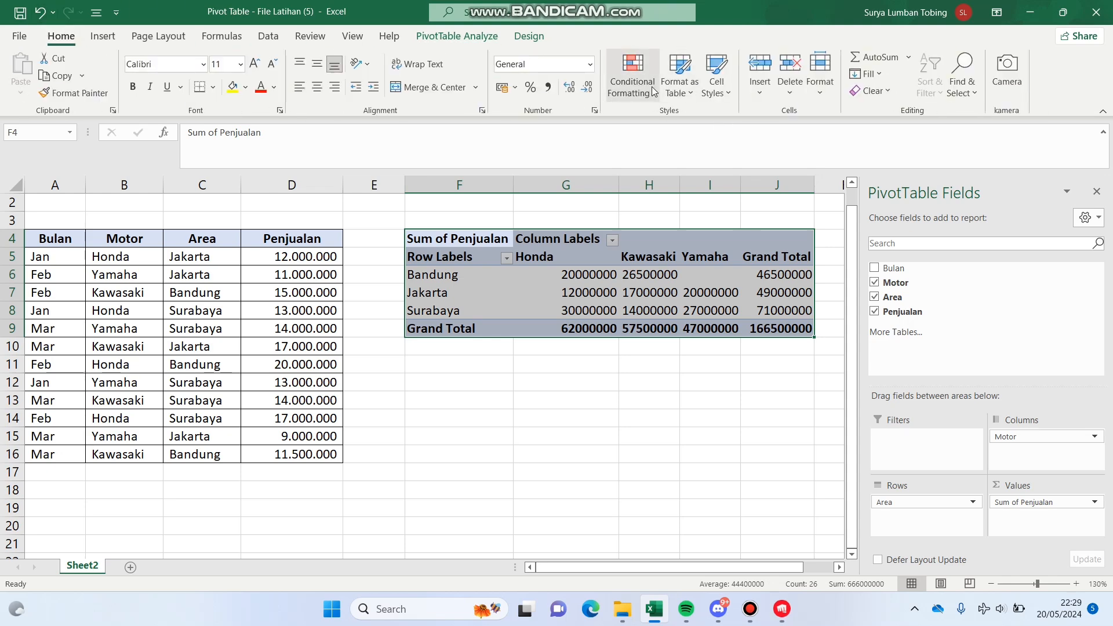
click(548, 87)
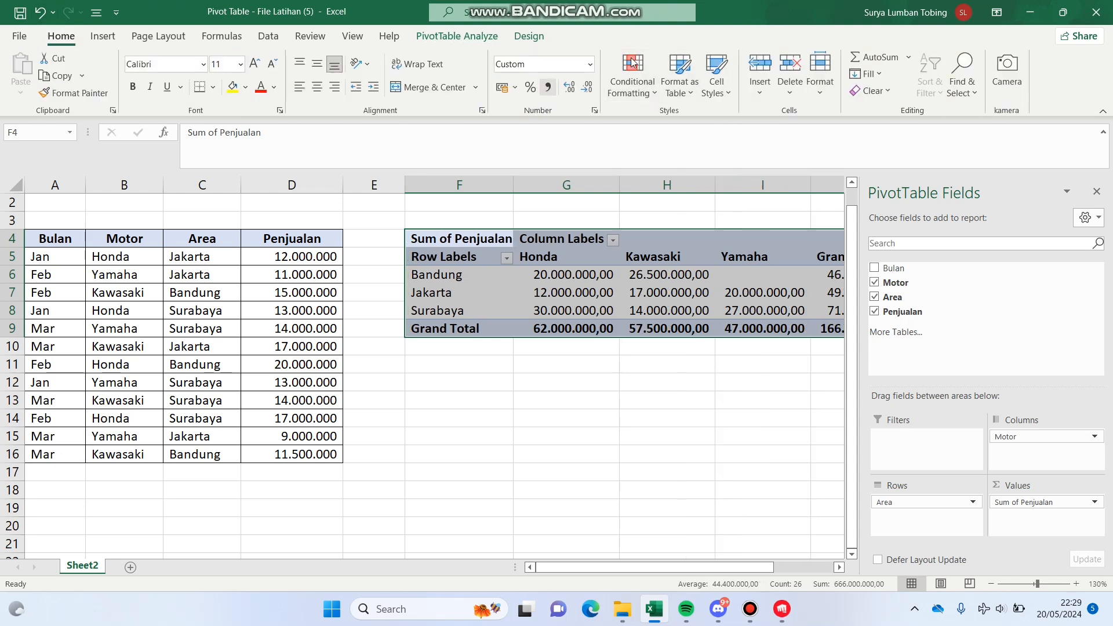
click(586, 87)
click(586, 87)
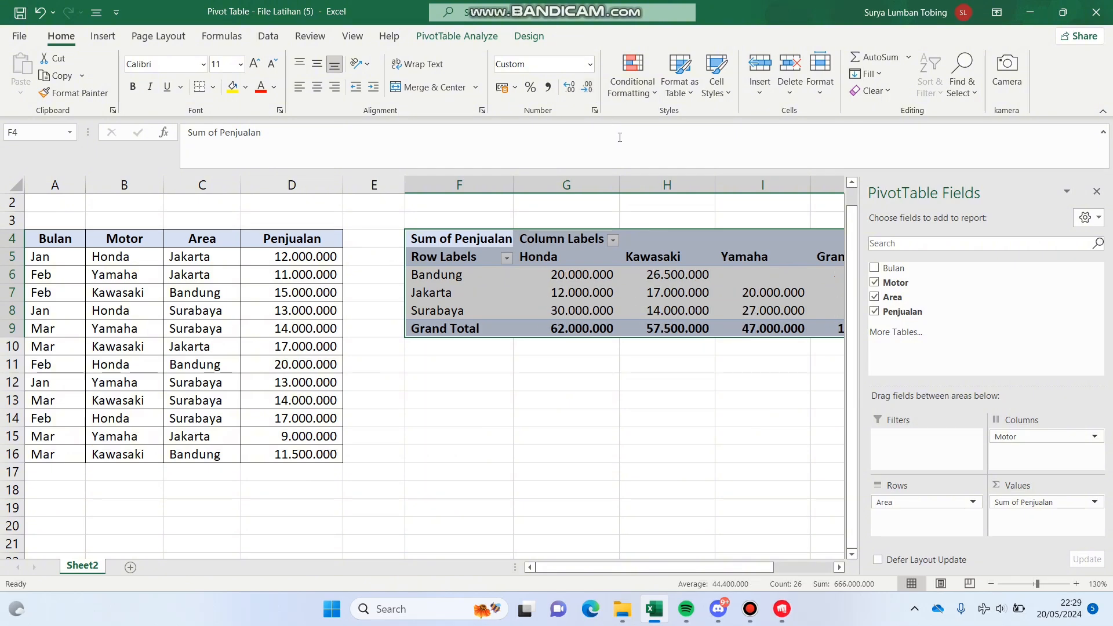
click(624, 315)
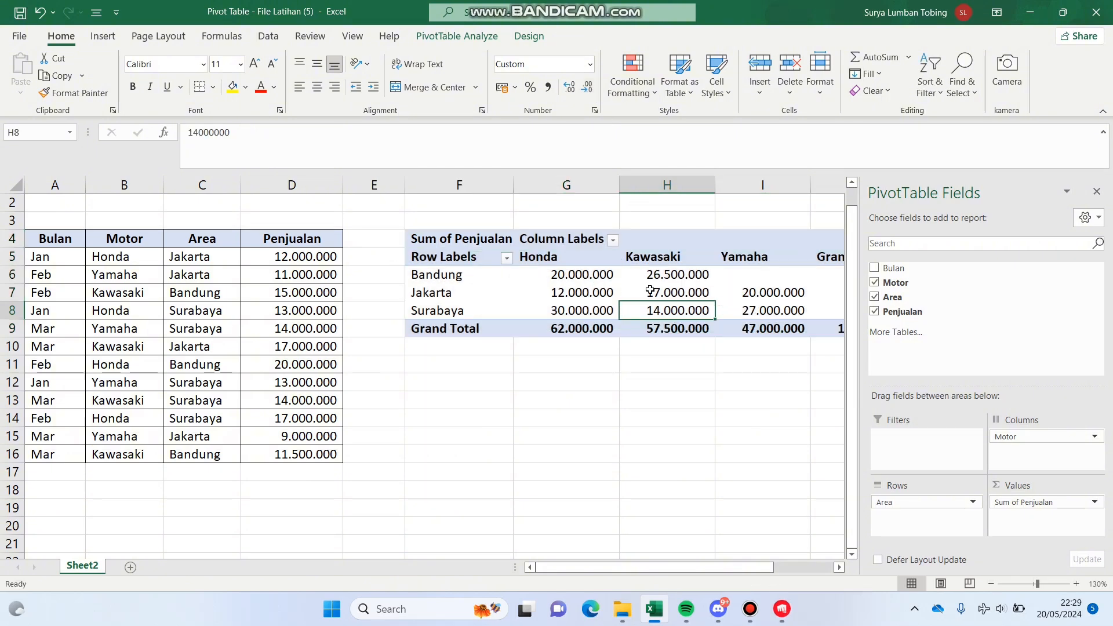
- Add Bulan as a report filter for the PivotTable and filter it to Feb
mouse_move(650, 290)
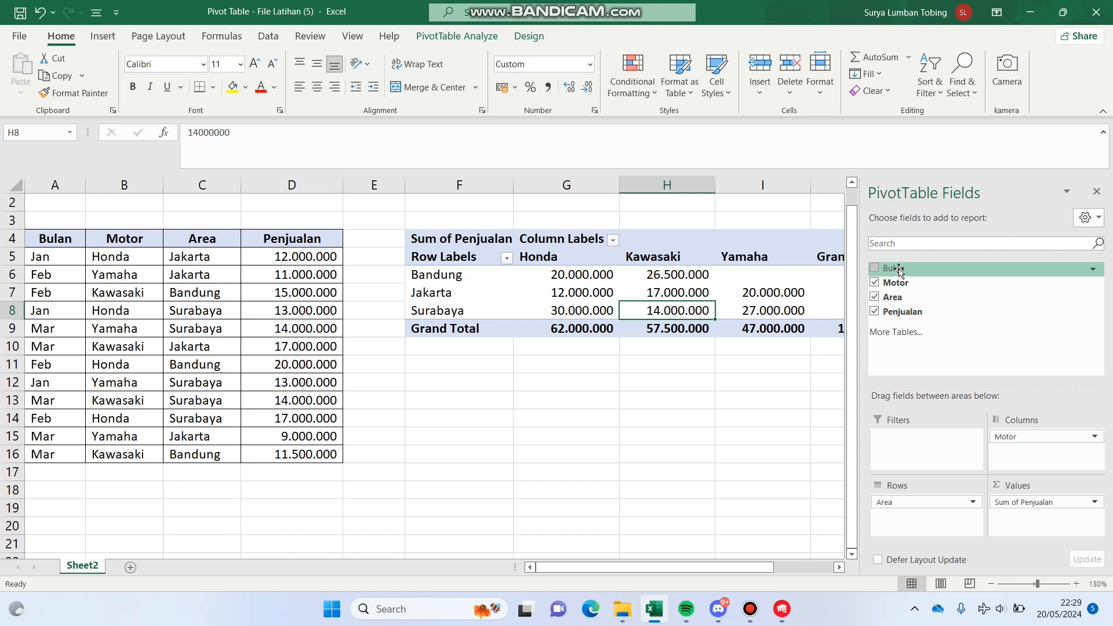
drag(898, 270, 951, 446)
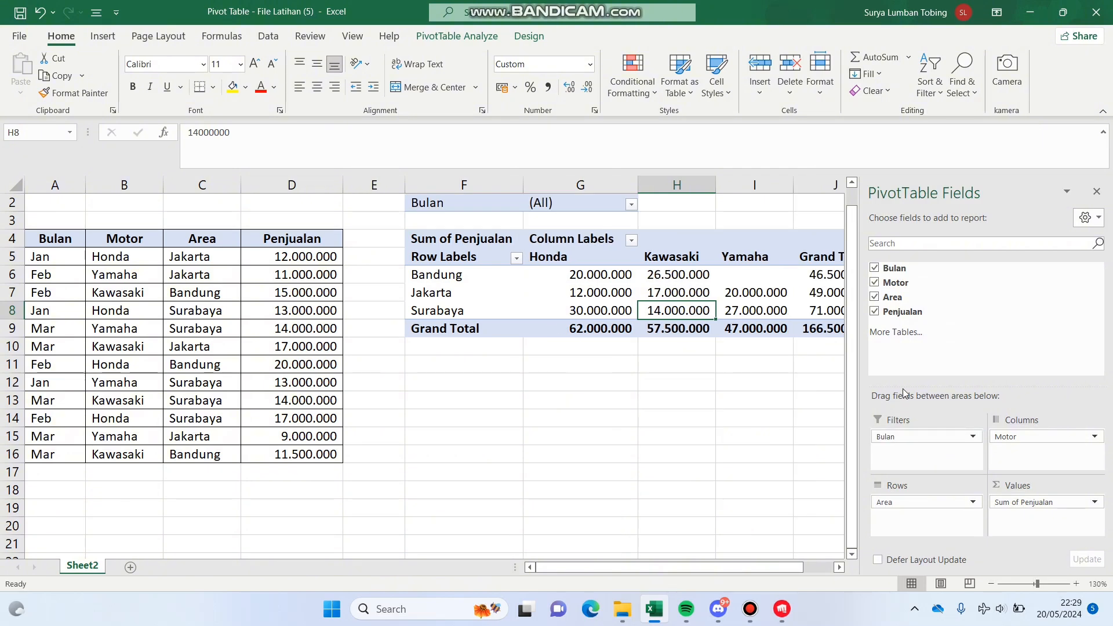
drag(690, 566, 724, 573)
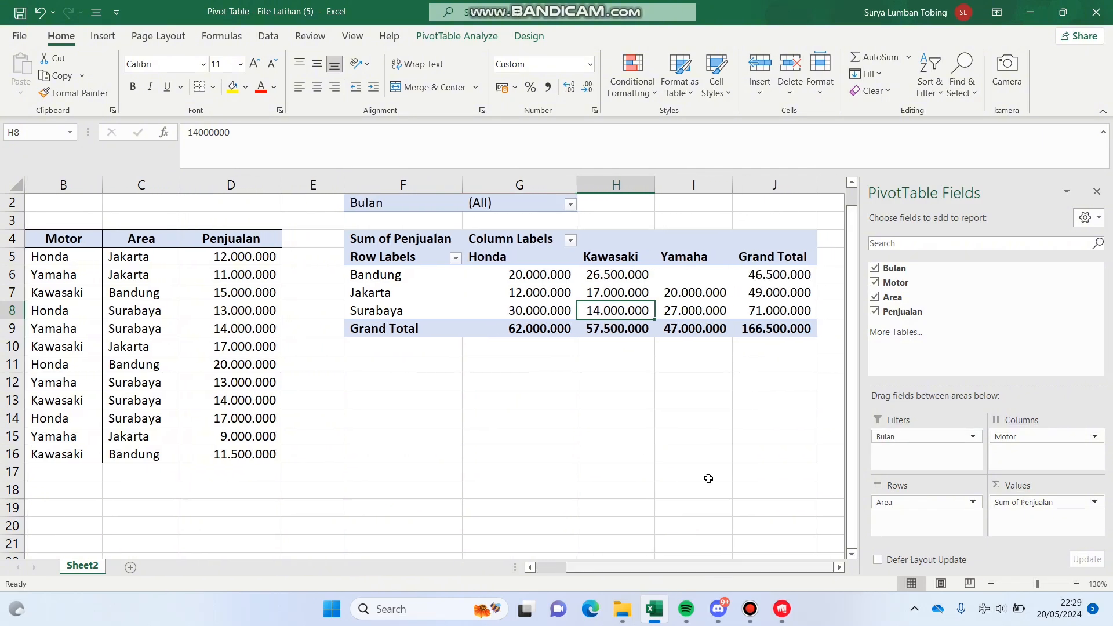
click(571, 206)
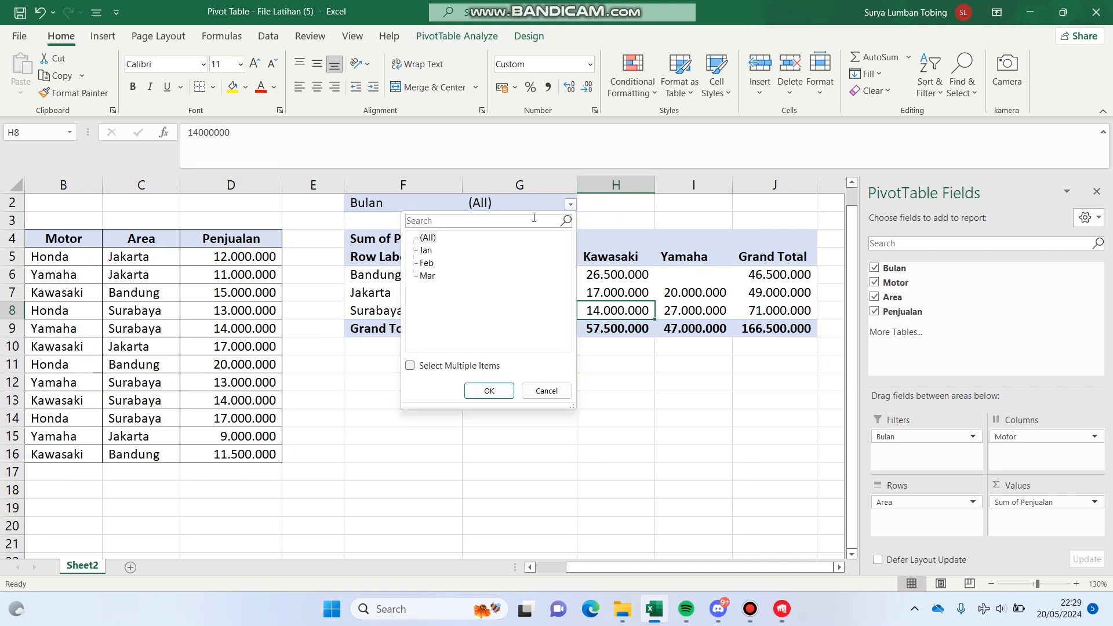
click(430, 265)
click(488, 392)
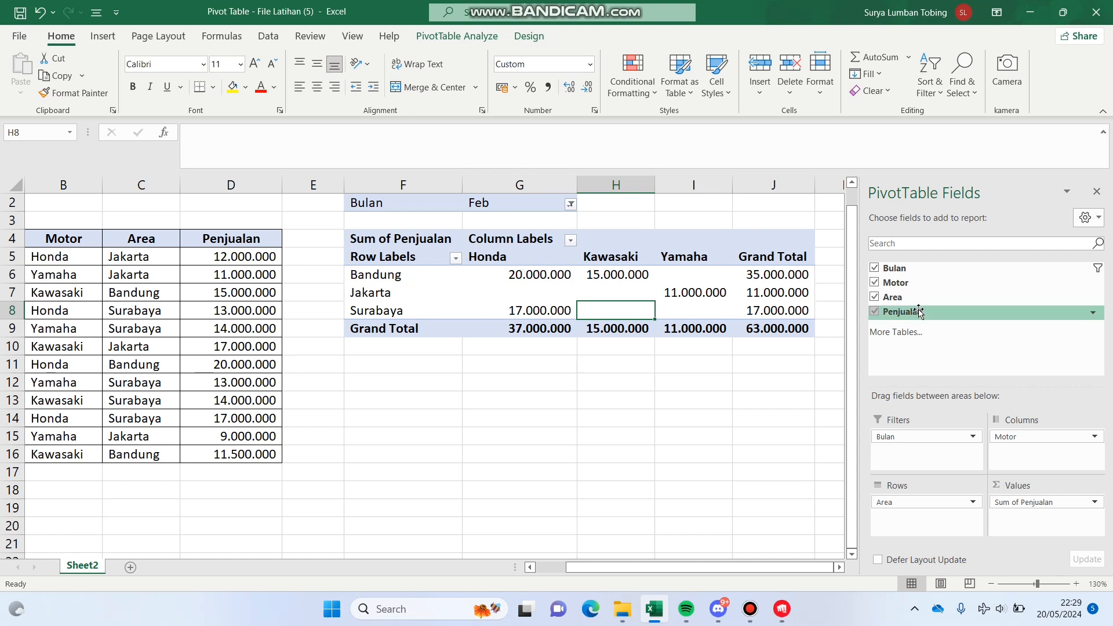
- Allow multiple items in the Bulan filter and include Jan and Mar along with Feb
click(571, 204)
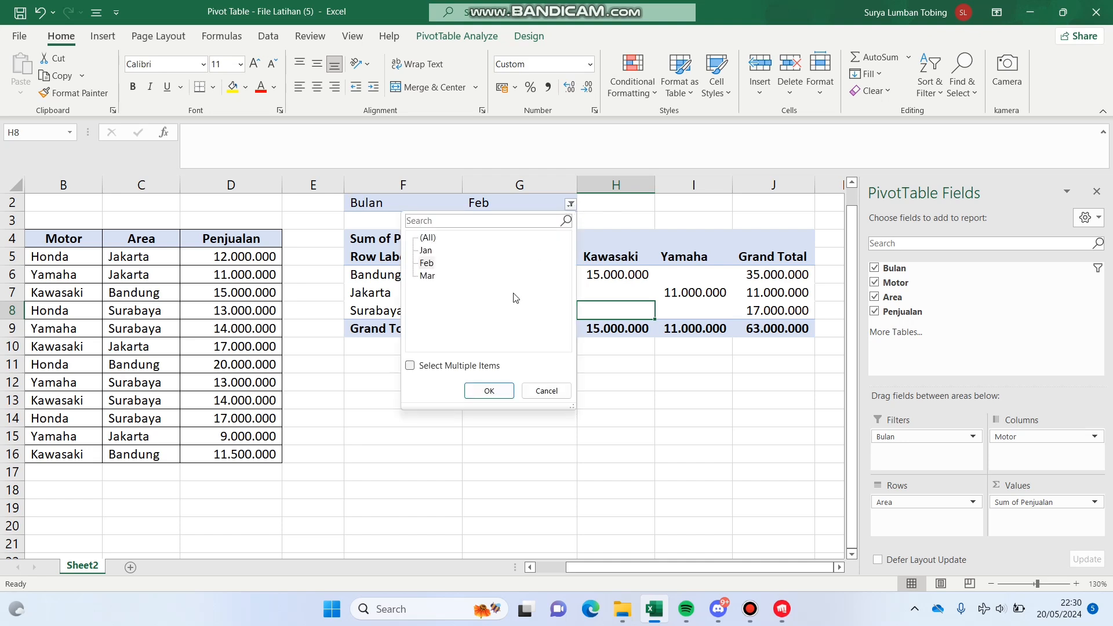
click(426, 369)
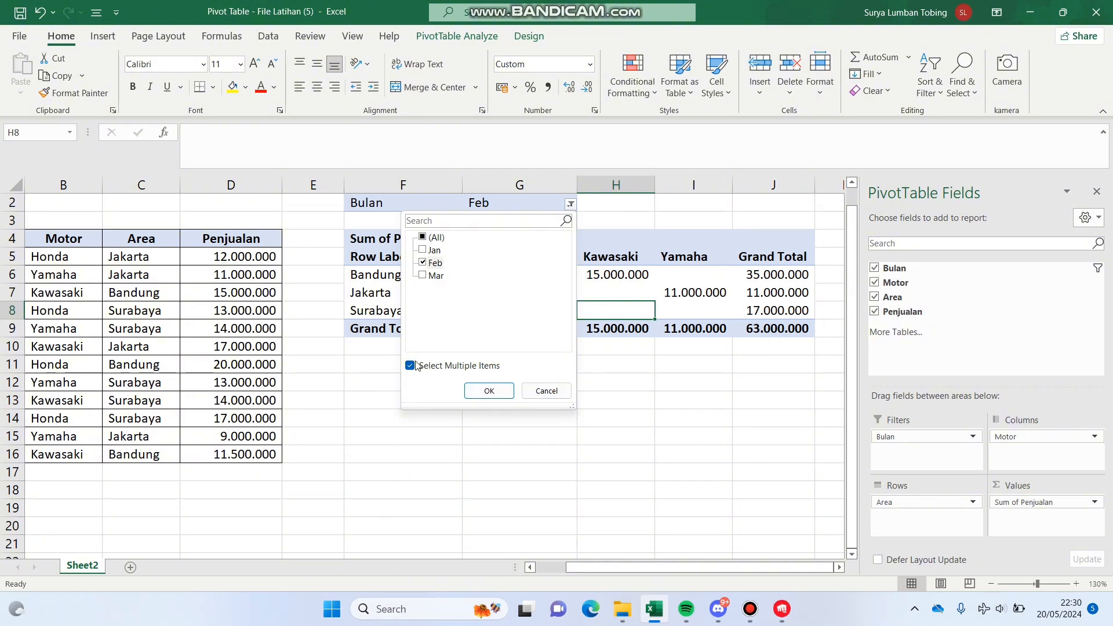
click(427, 250)
click(430, 276)
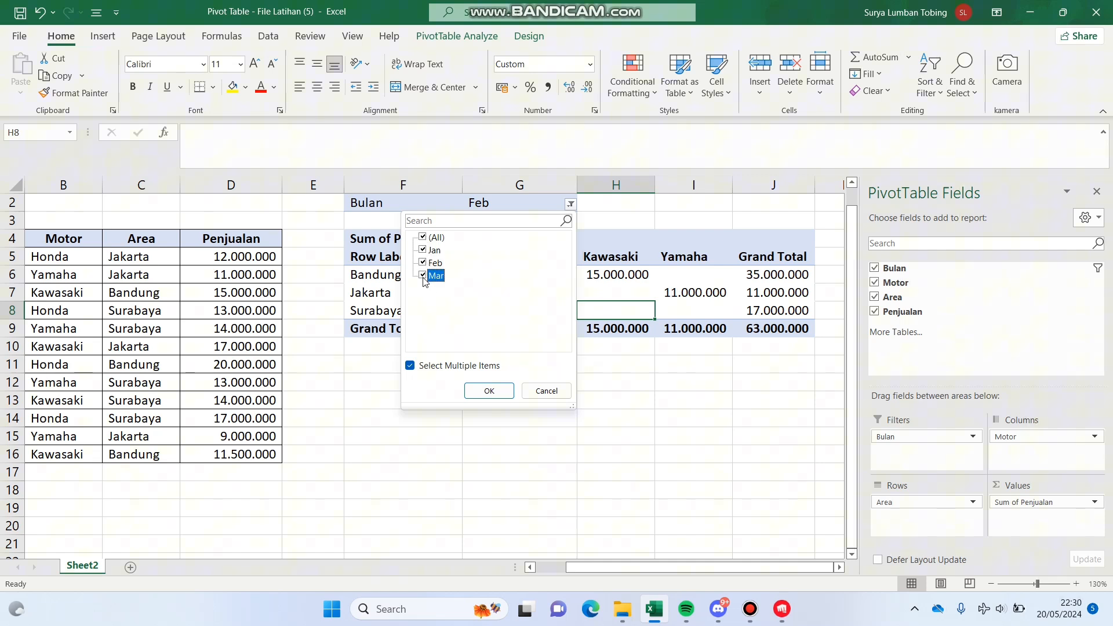
click(490, 390)
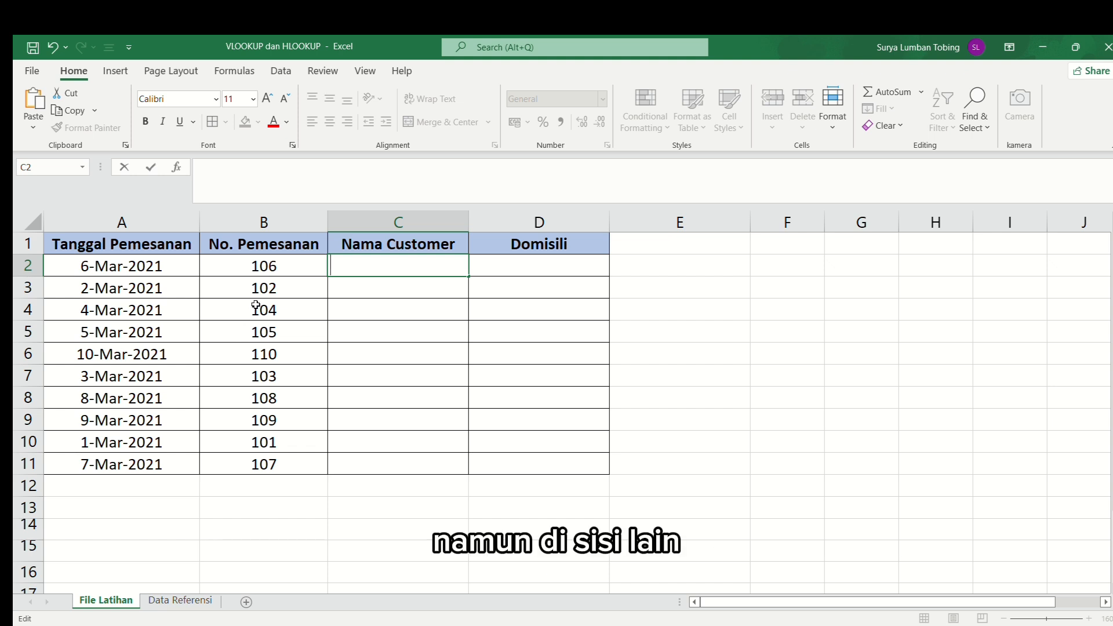
- Begin a VLOOKUP formula in C2 under Nama Customer on the File Latihan sheet, with B2 as the lookup value
click(180, 601)
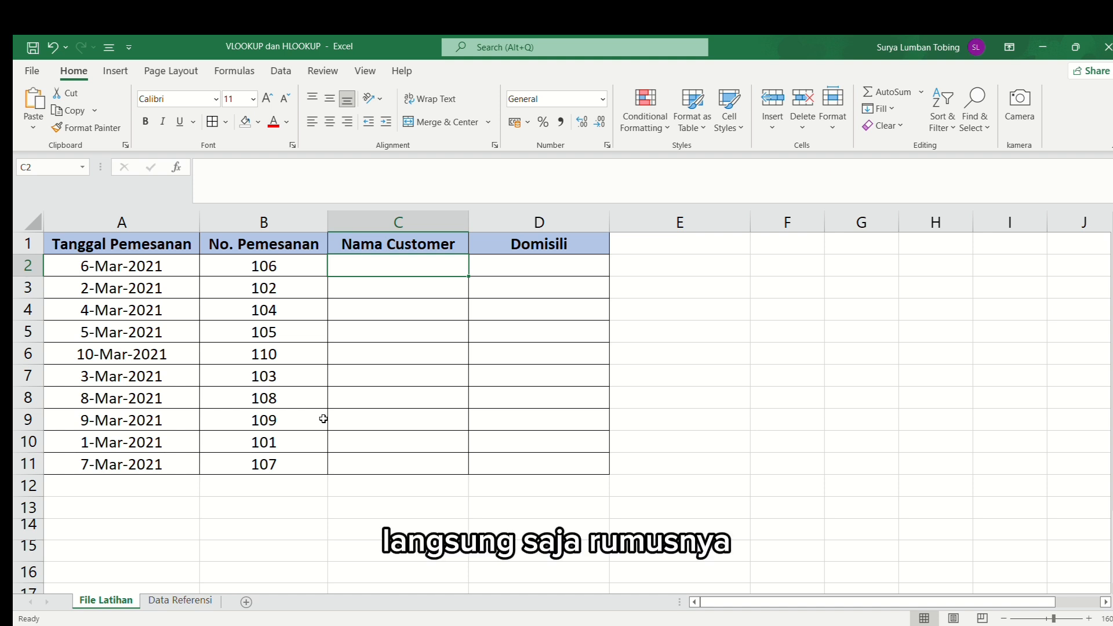
text(=)
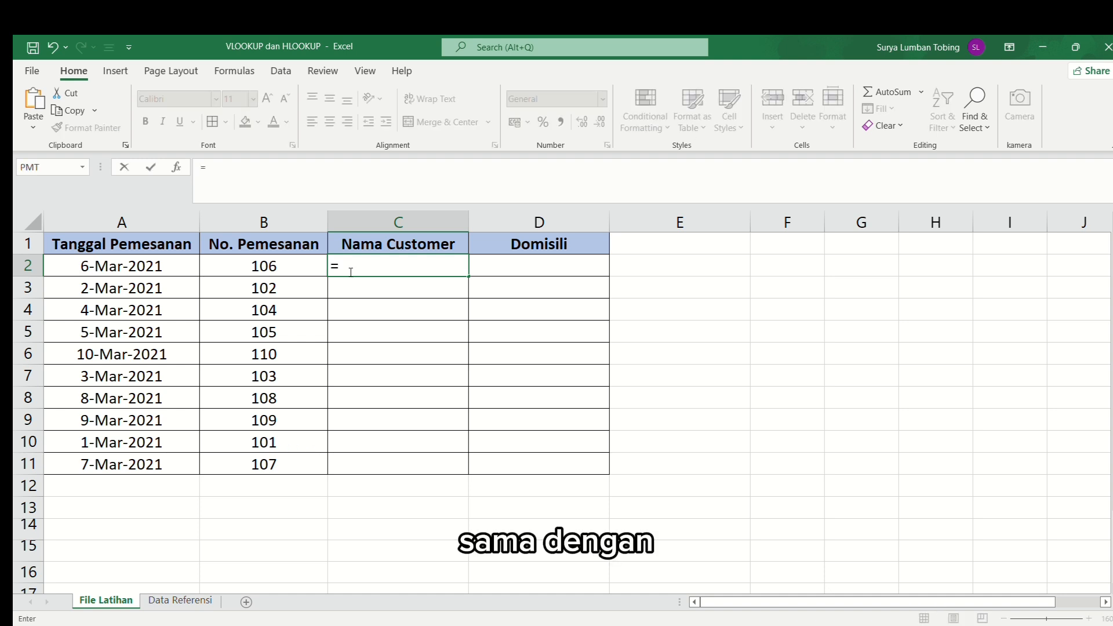
text(vlo)
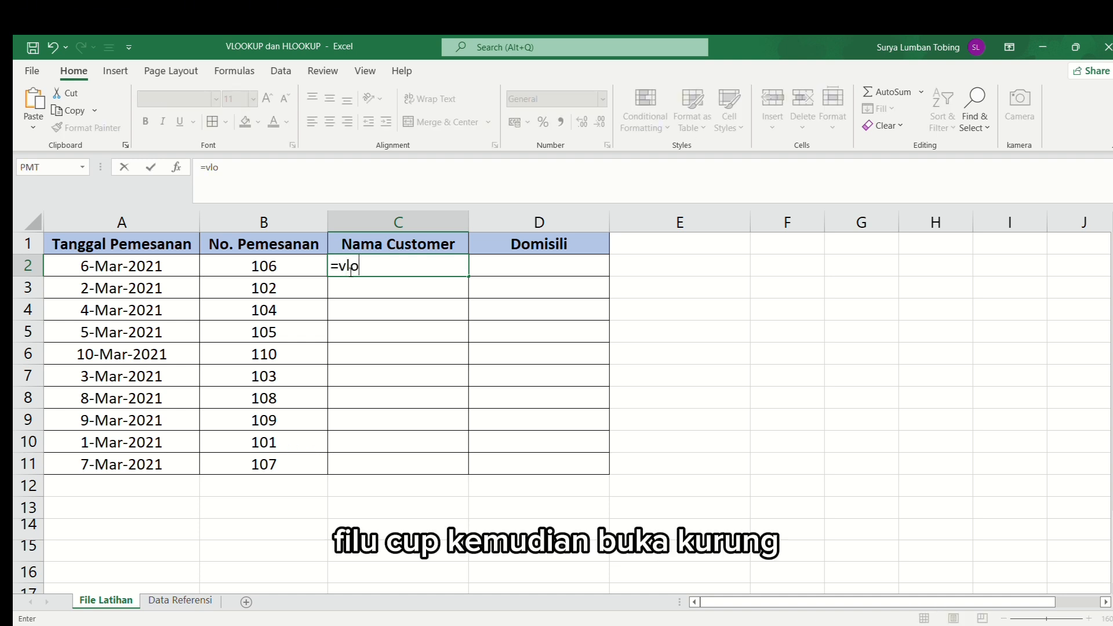
key(Tab)
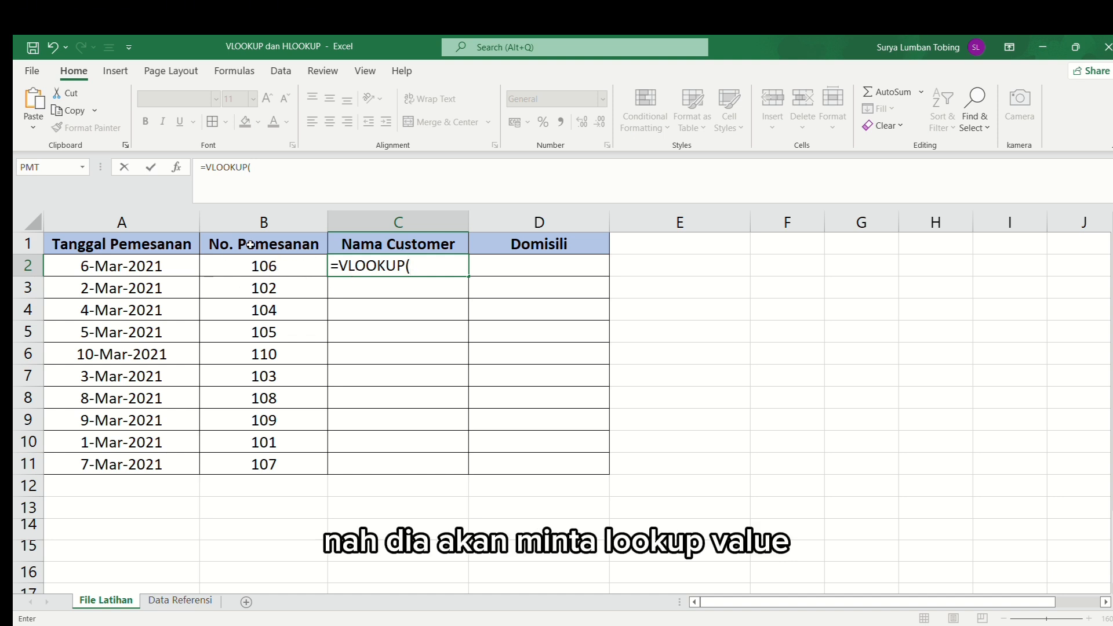
click(302, 274)
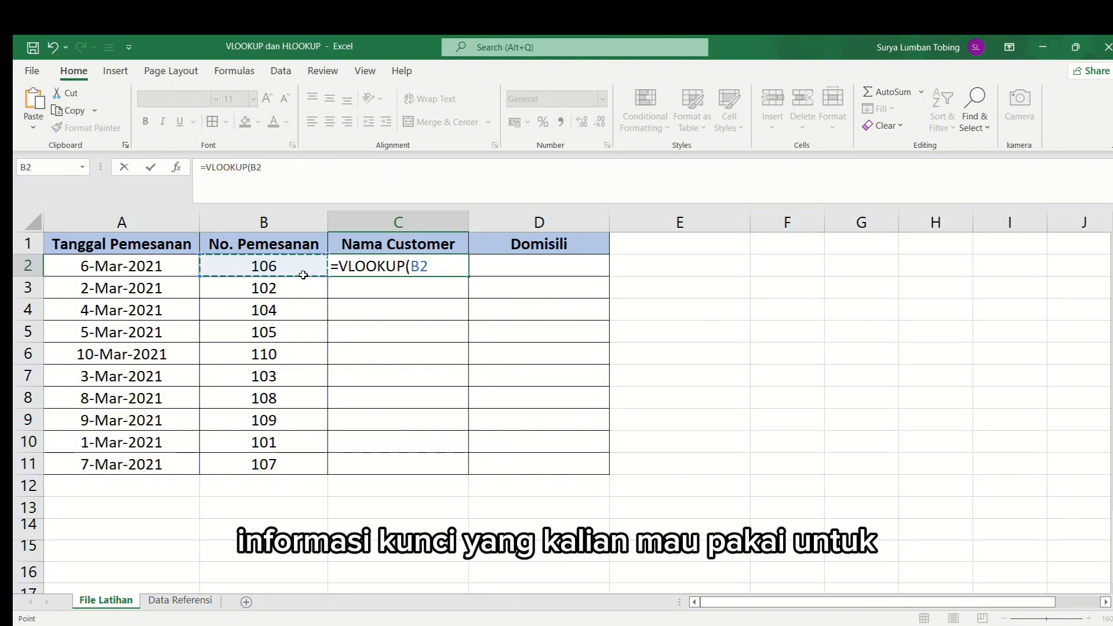
text(;)
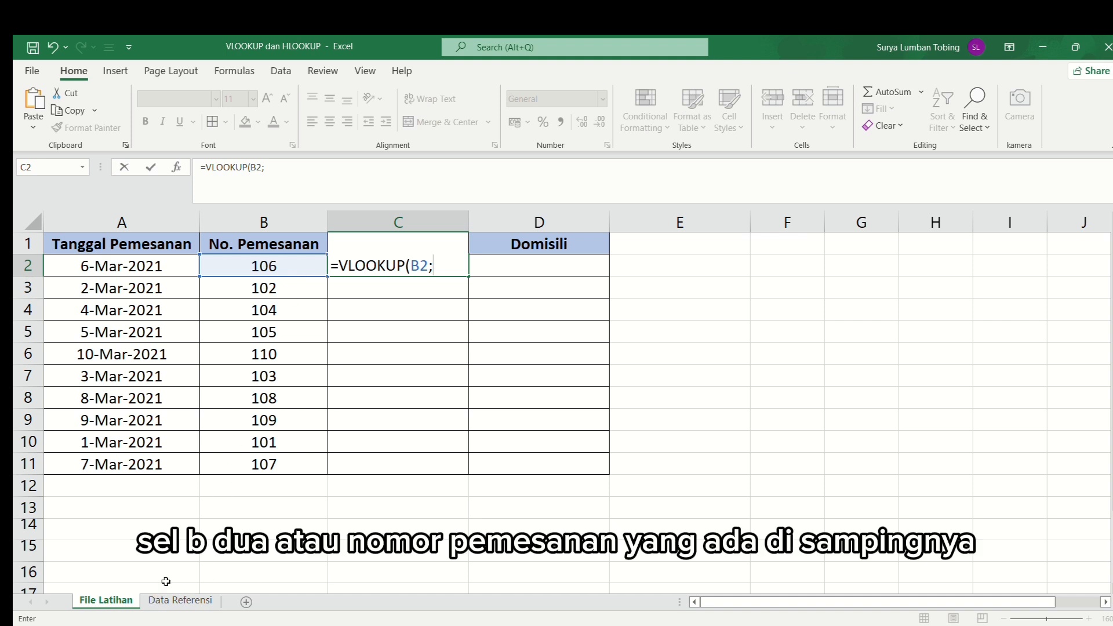
- Set the VLOOKUP table array to A1:$D$11 on the Data Referensi sheet, with the end reference absolute
click(193, 607)
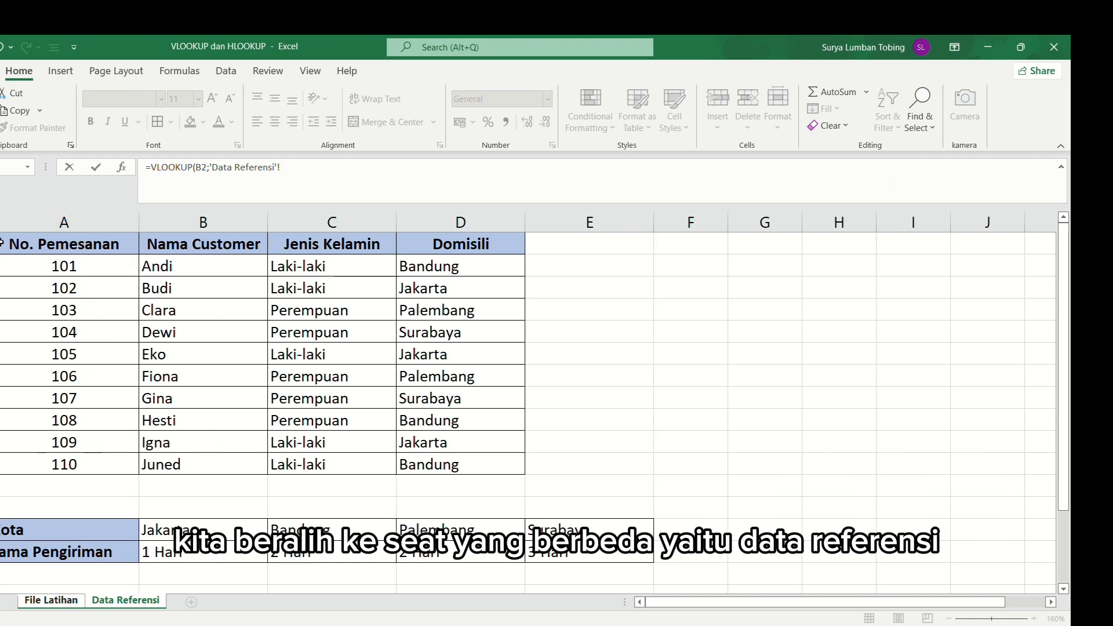
drag(87, 246, 403, 464)
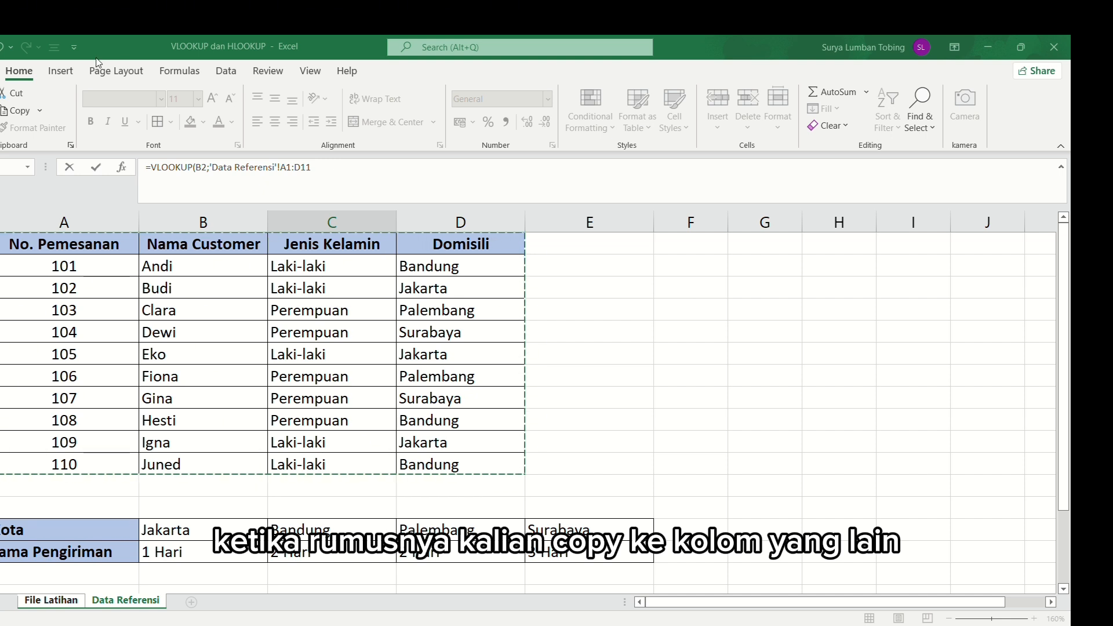
key(F4)
text(,)
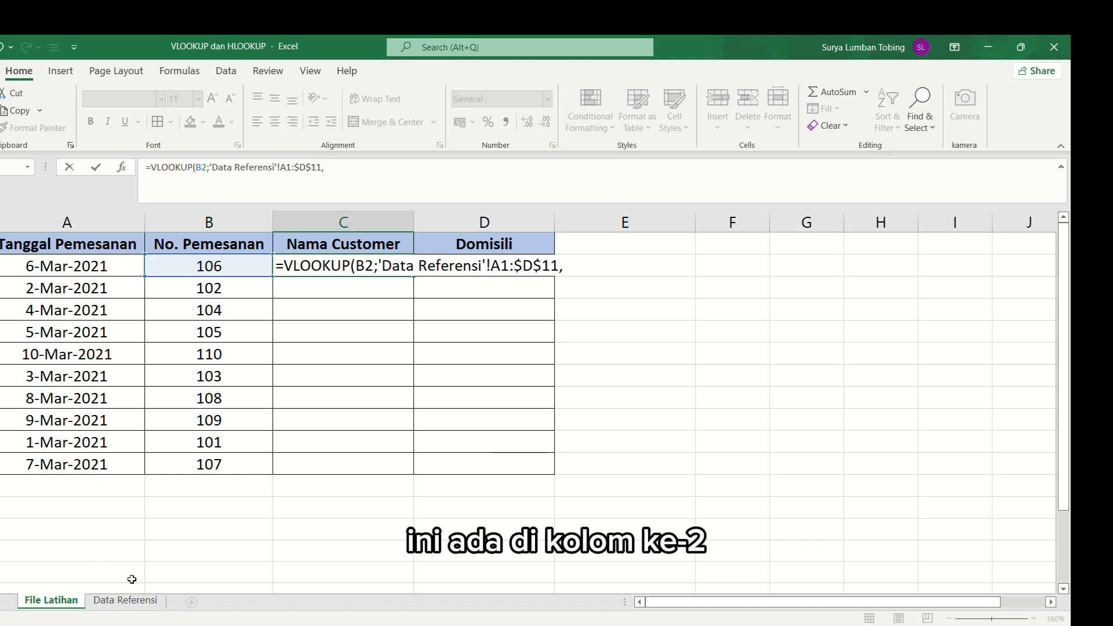
- Complete the C2 VLOOKUP with column index 2 and exact match 0, using semicolons as argument separators
text(2,)
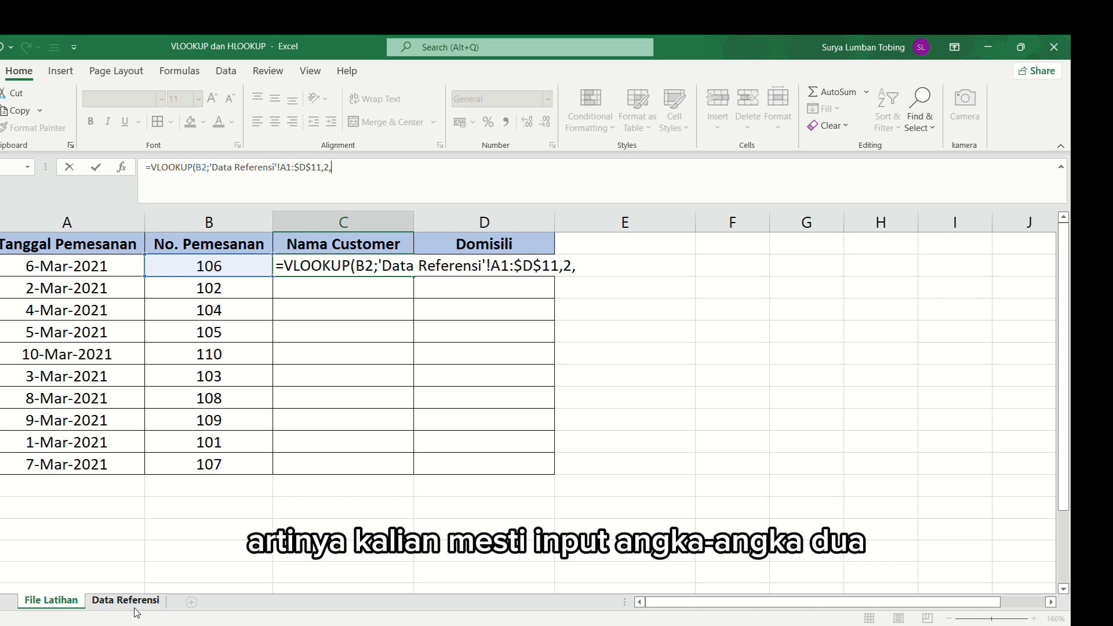
text(0)
key(BackSpace)
key(BackSpace)
key(BackSpace)
key(BackSpace)
text(;2;0)
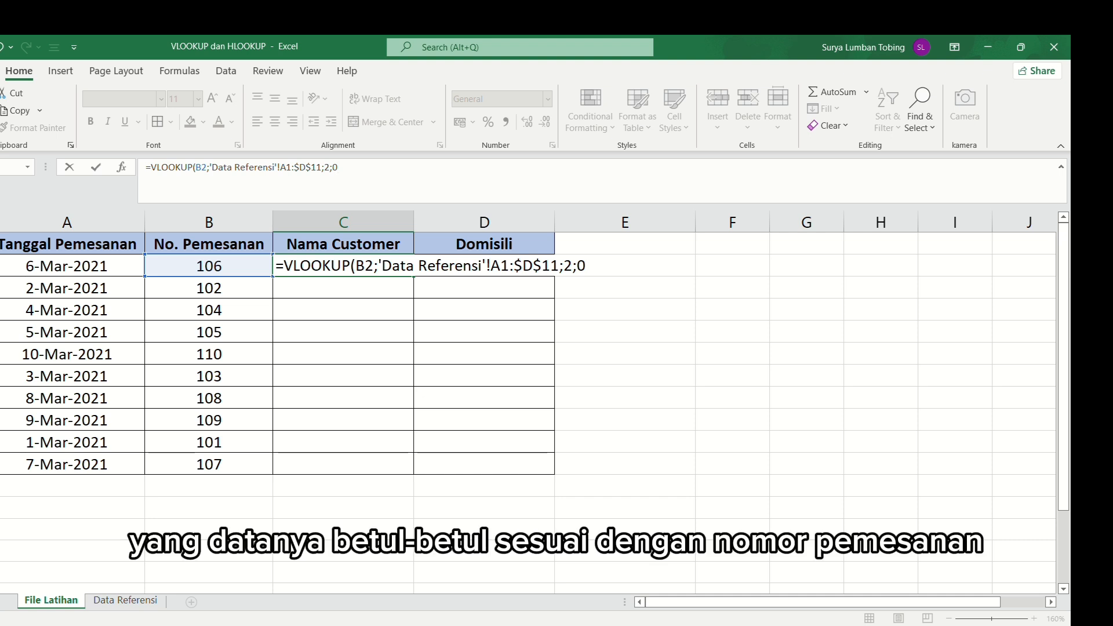
text())
key(Return)
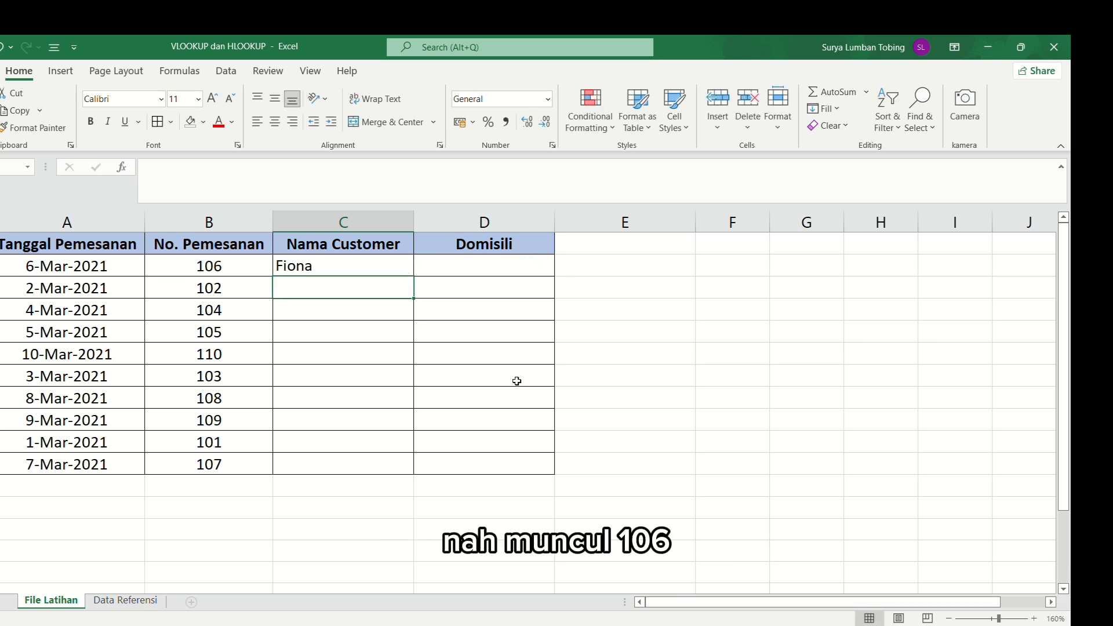
key(Up)
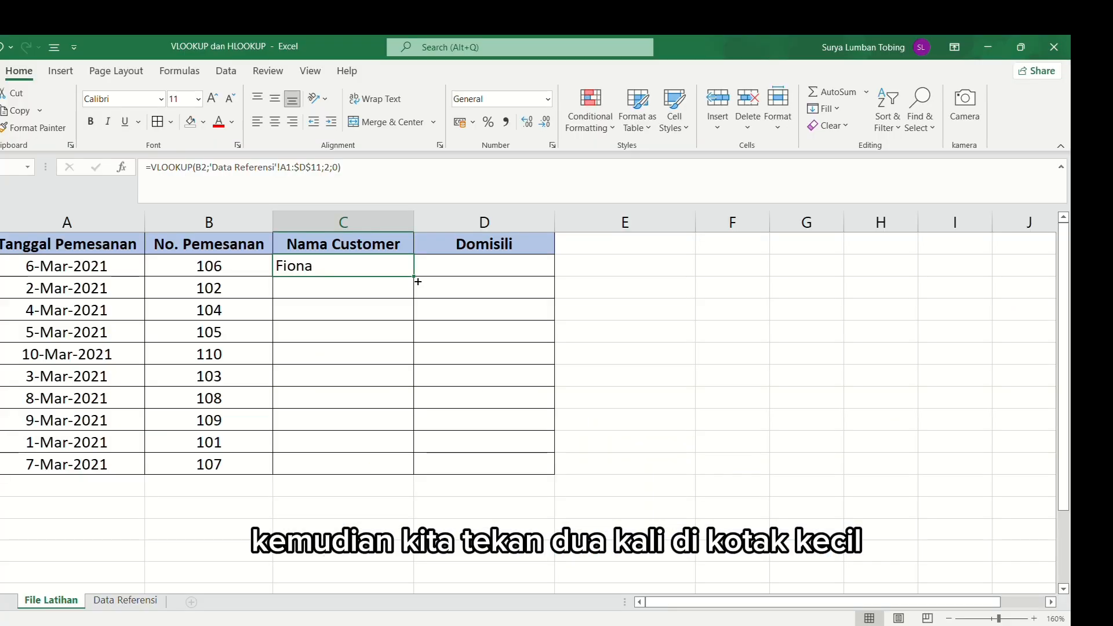
- Fill the C2 VLOOKUP down through C11 and inspect the copied formulas in the Nama Customer column
drag(415, 277, 416, 470)
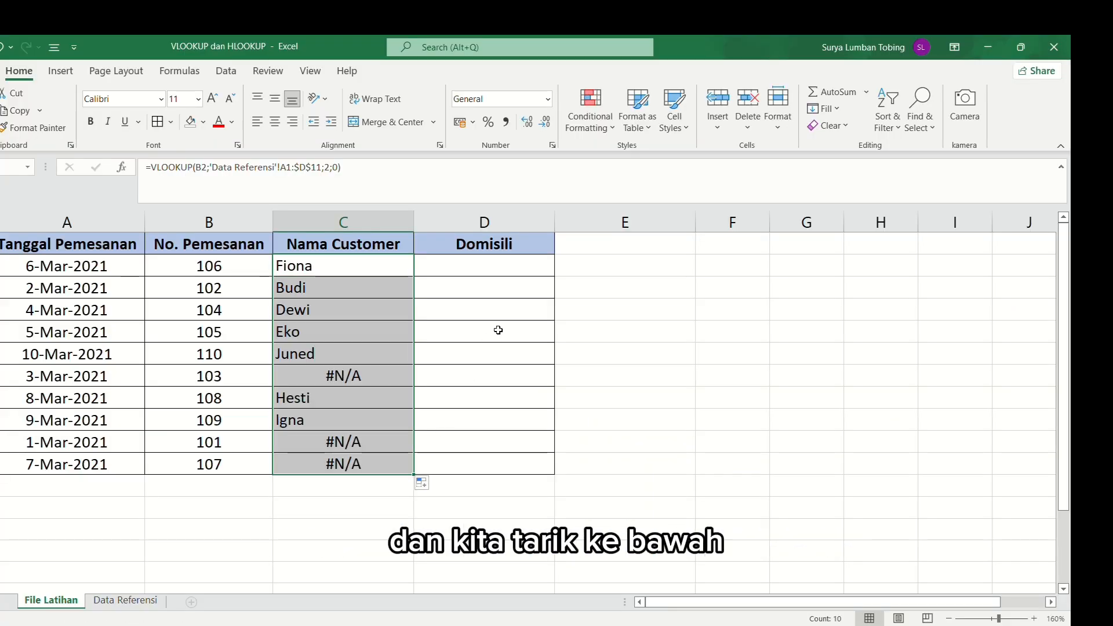
click(373, 264)
click(381, 307)
click(358, 289)
click(353, 331)
click(349, 270)
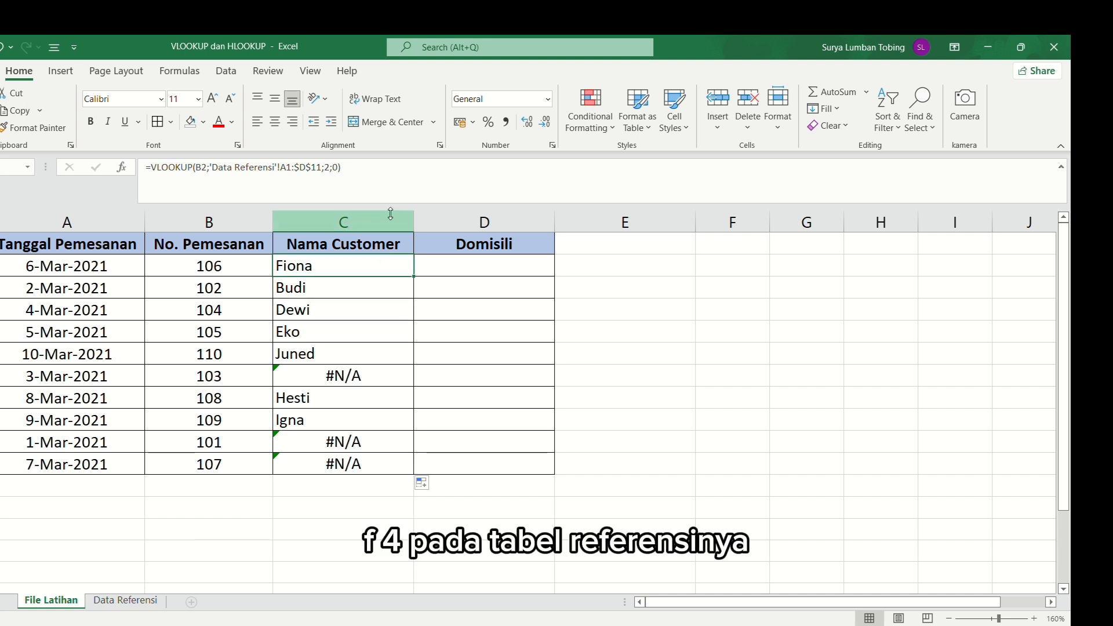
- Open the C2 formula to check its table reference, refill it down to C11, and compare it with C5
key(F2)
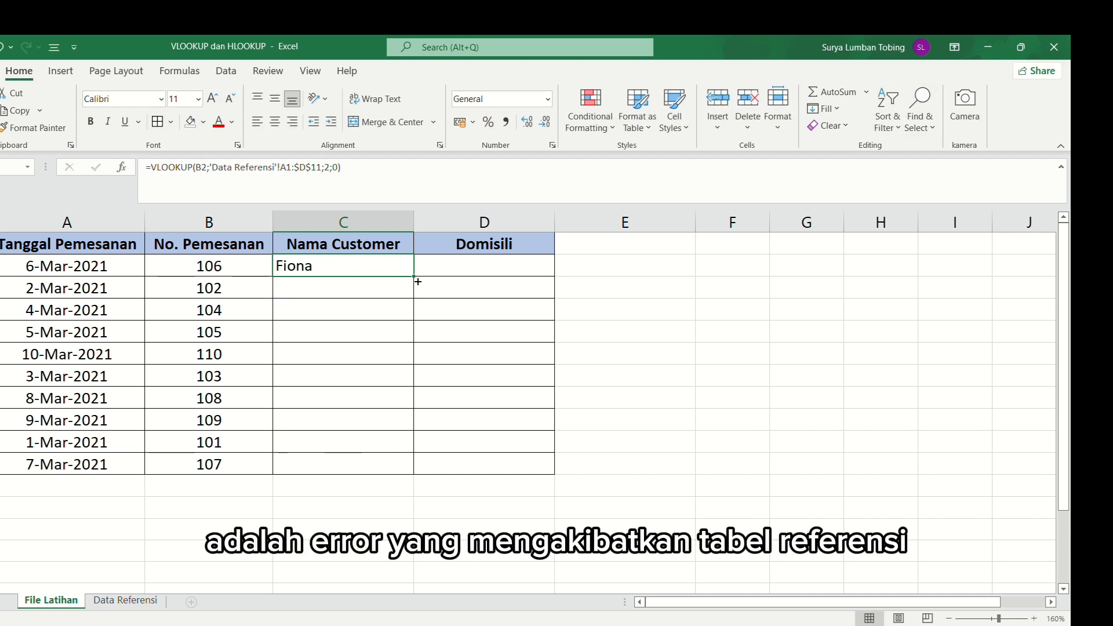
drag(413, 276, 413, 481)
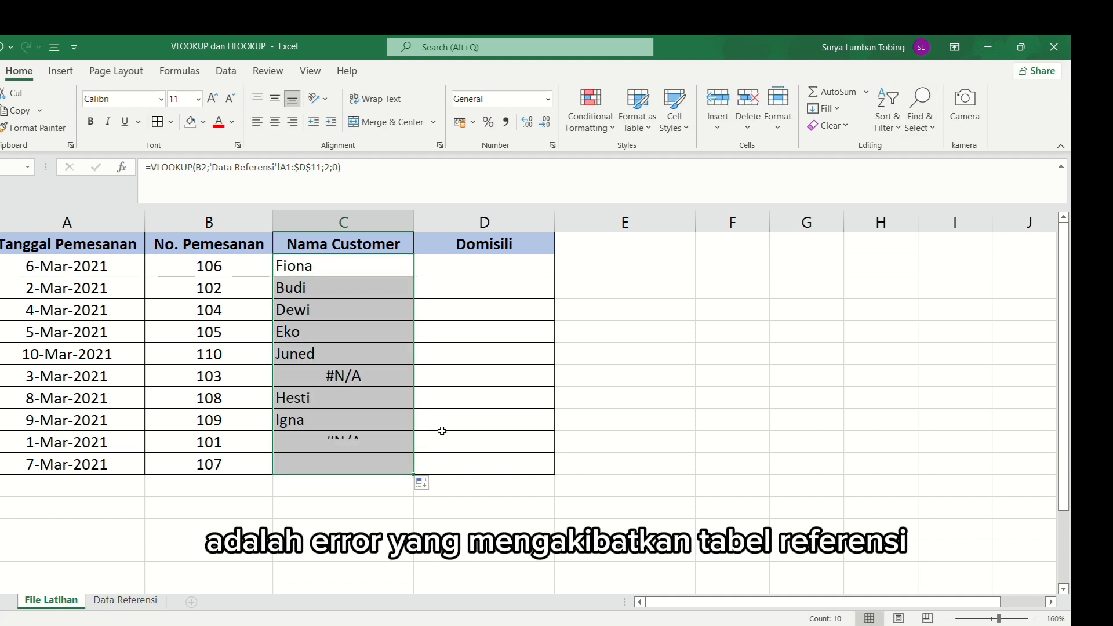
click(376, 262)
click(354, 332)
click(350, 271)
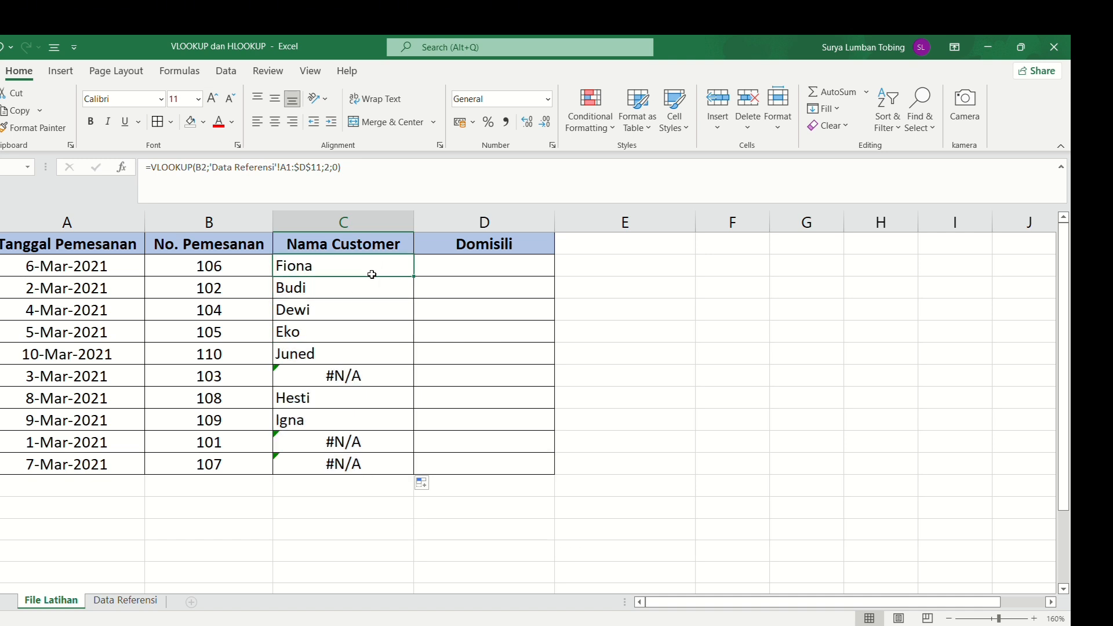
- Clear the formula in C2 and start a new VLOOKUP with B2 as the lookup value
drag(400, 168, 92, 128)
key(BackSpace)
text(v)
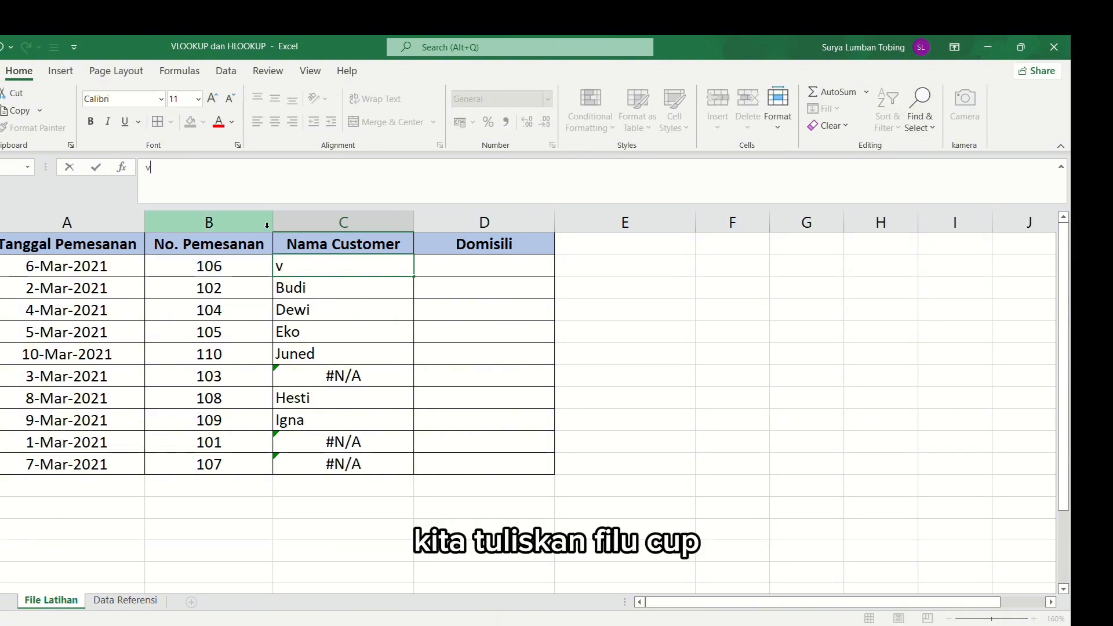
key(BackSpace)
text(=vl)
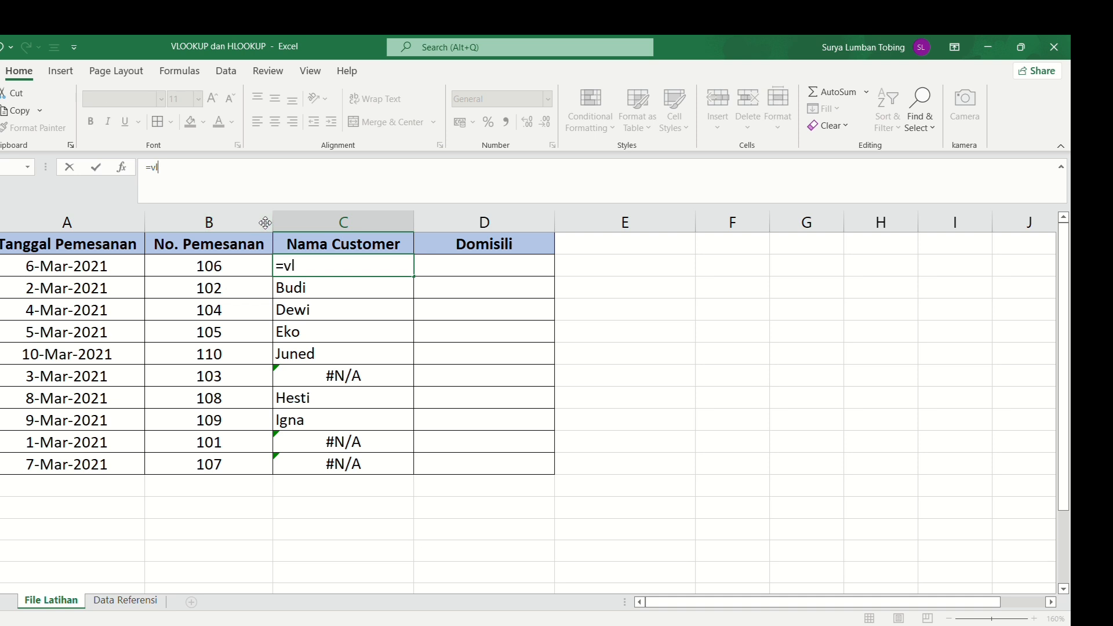
key(Tab)
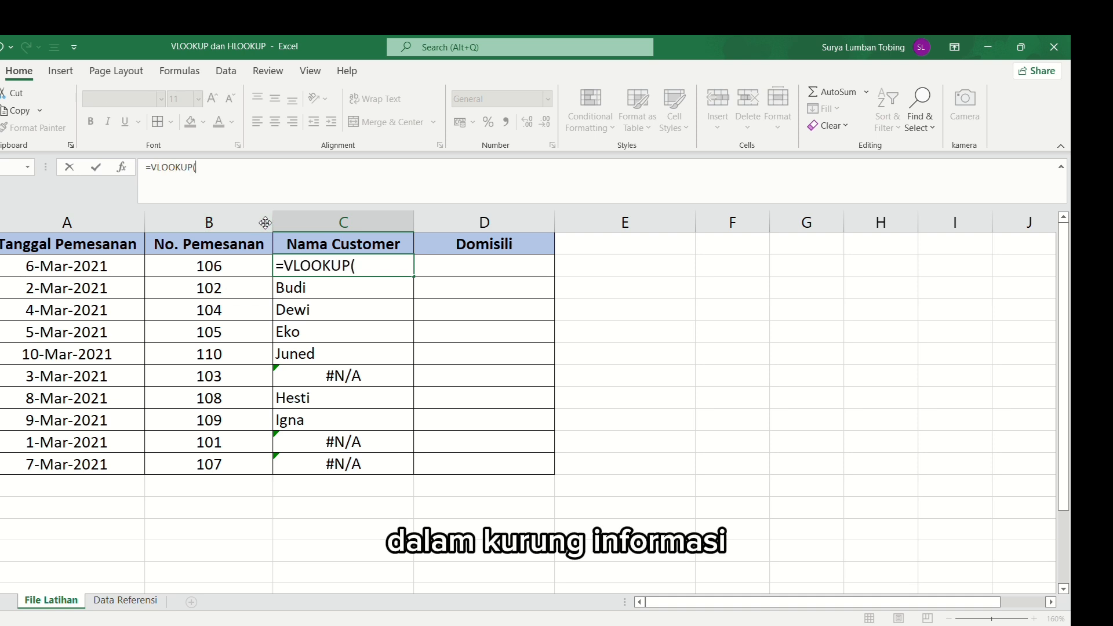
click(231, 271)
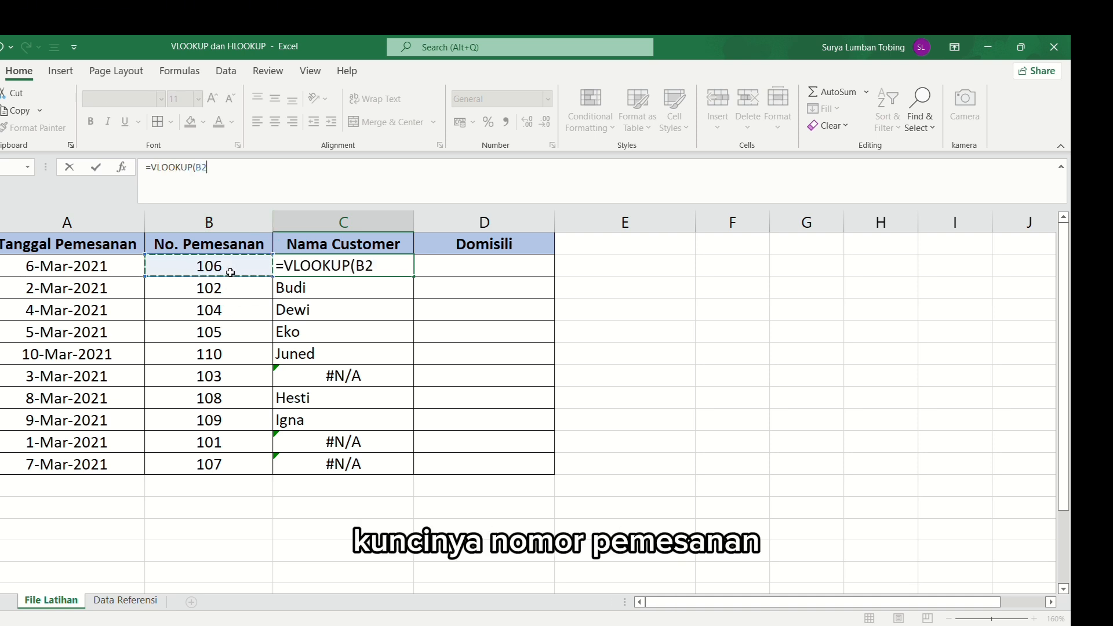
text(;)
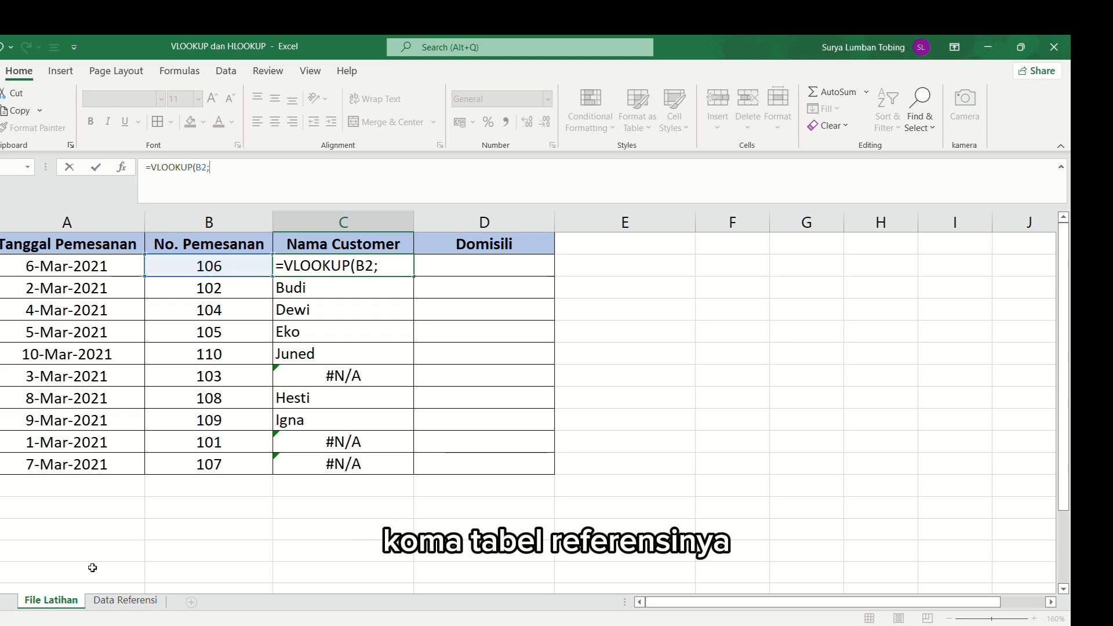
- Complete the C2 VLOOKUP with absolute table array $A$1:$D$11 on the Data Referensi sheet, column index 2 and exact match 0
click(125, 600)
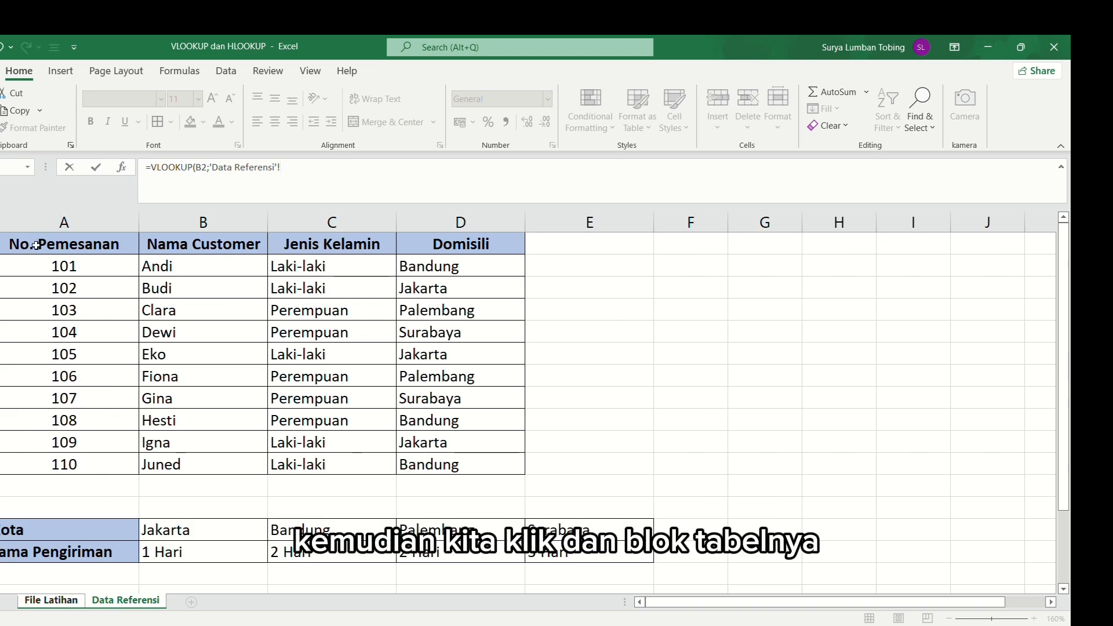
drag(36, 245, 481, 468)
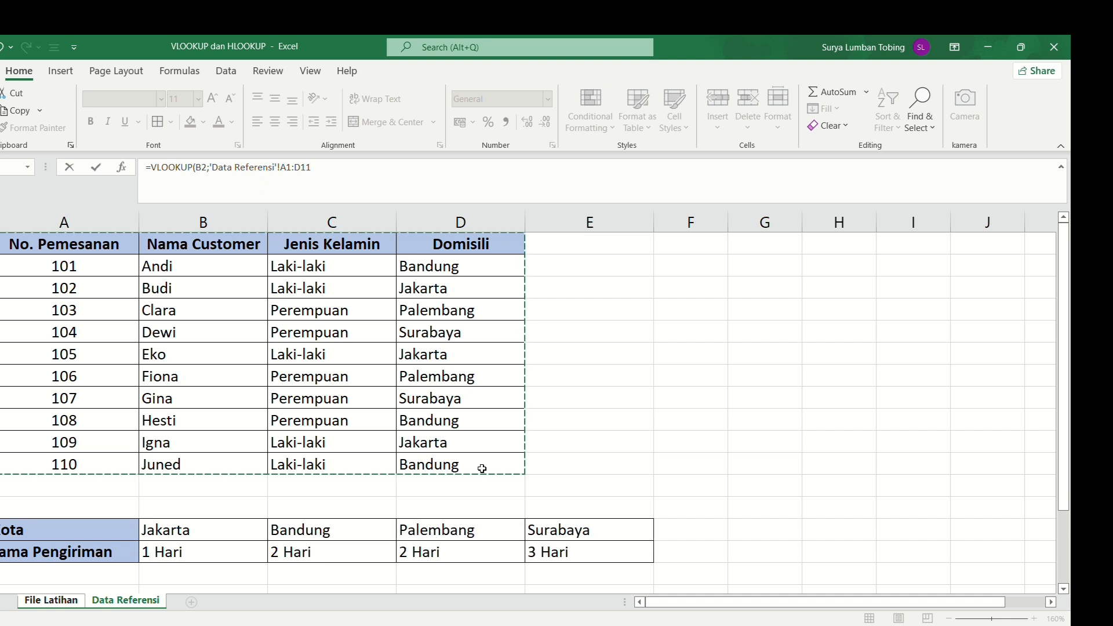
key(F4)
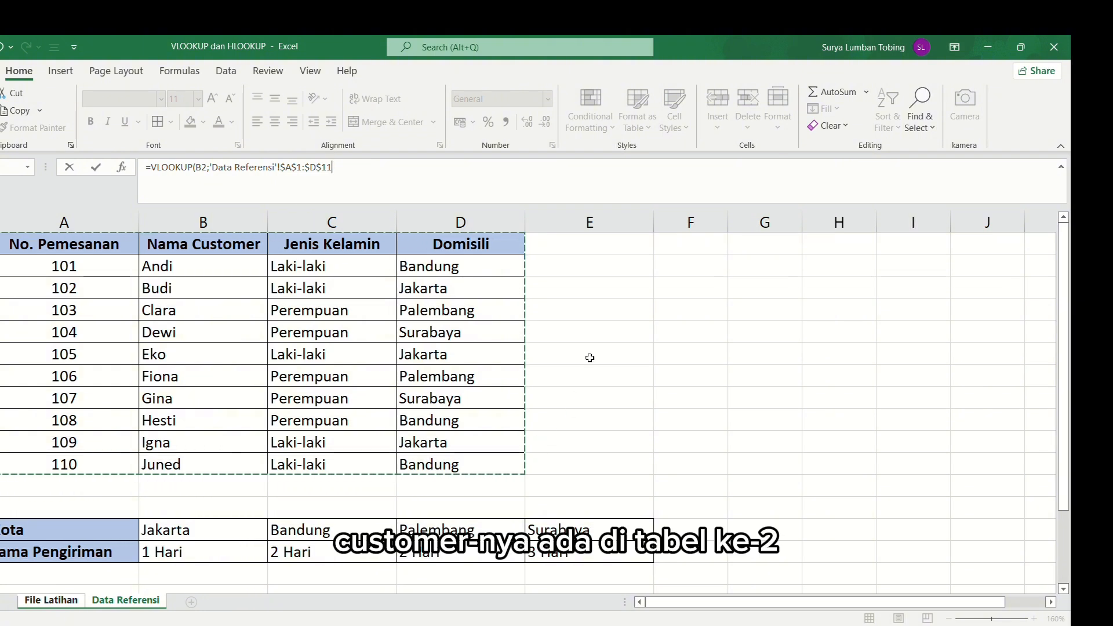
text(;)
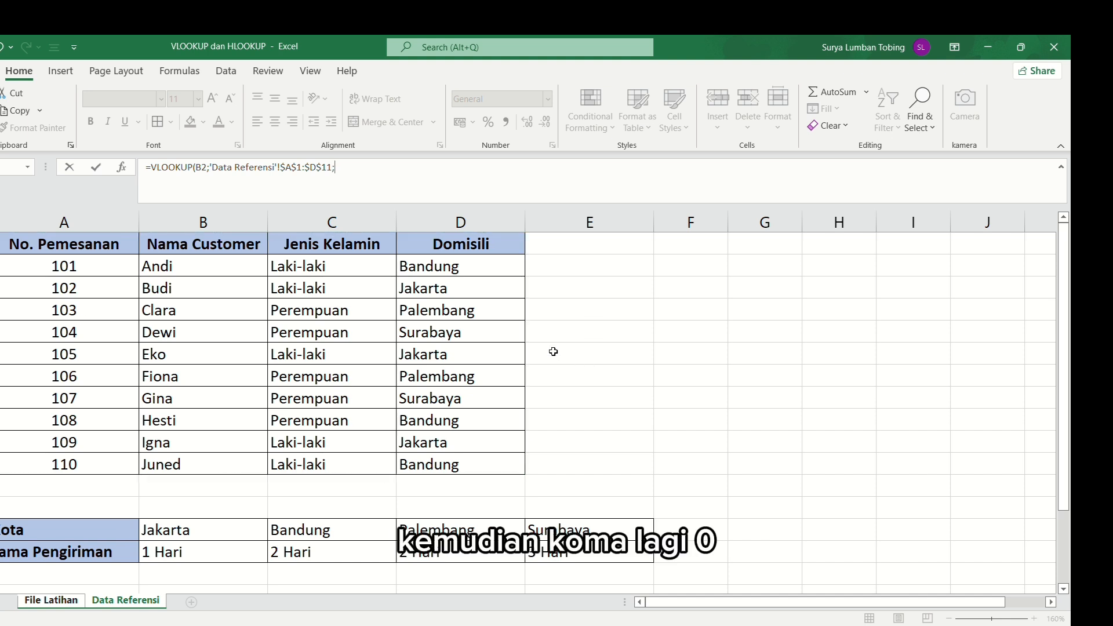
text(2)
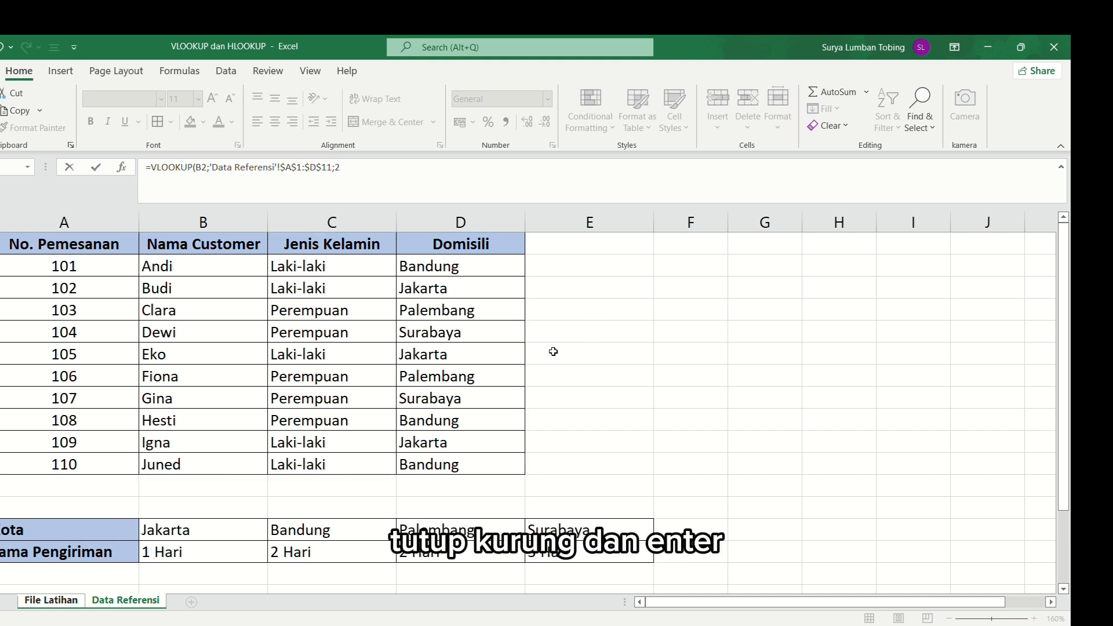
text(;0))
key(Return)
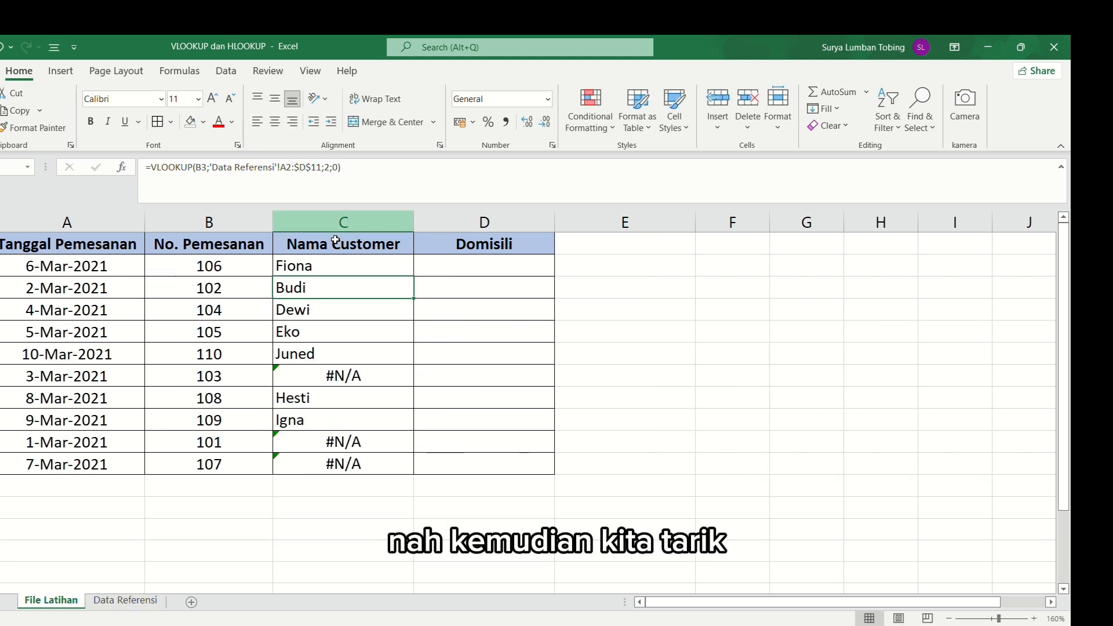
- Fill the corrected C2 VLOOKUP down through C11 and check the copied formula in C4
click(340, 271)
drag(418, 283, 395, 462)
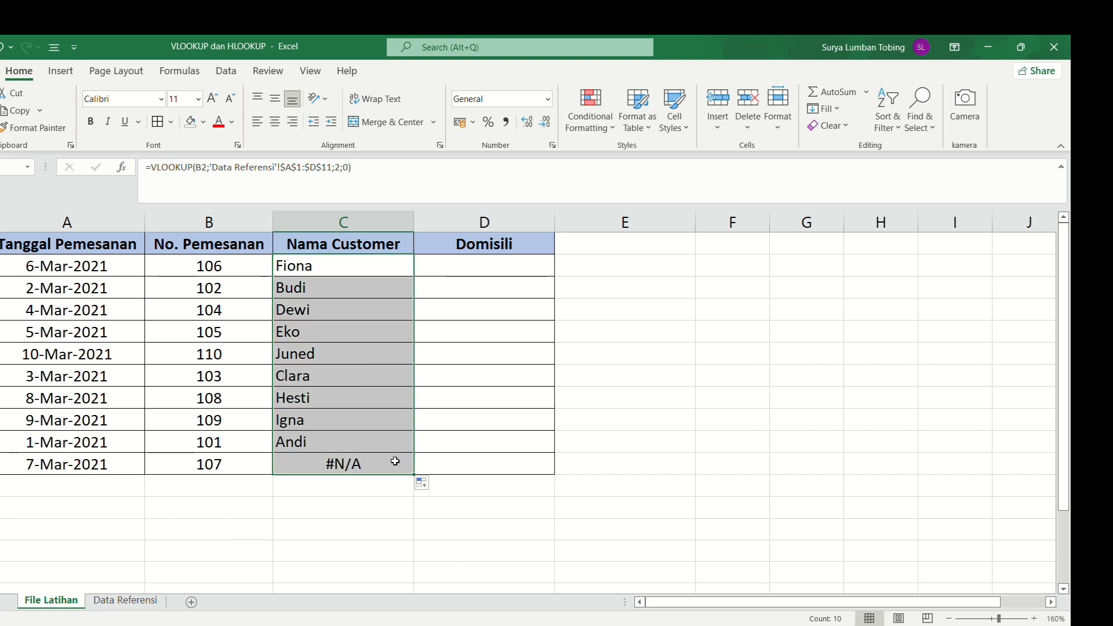
click(373, 313)
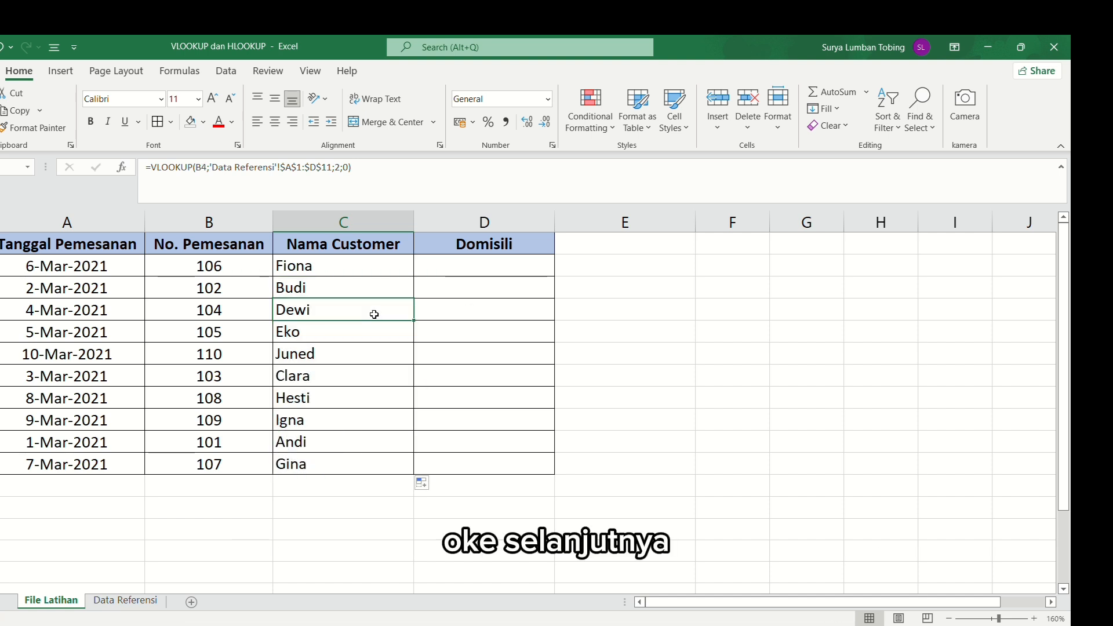
- Begin a VLOOKUP formula in D2 under Domisili, with B2 as the lookup value
click(464, 305)
click(425, 271)
click(400, 268)
click(433, 269)
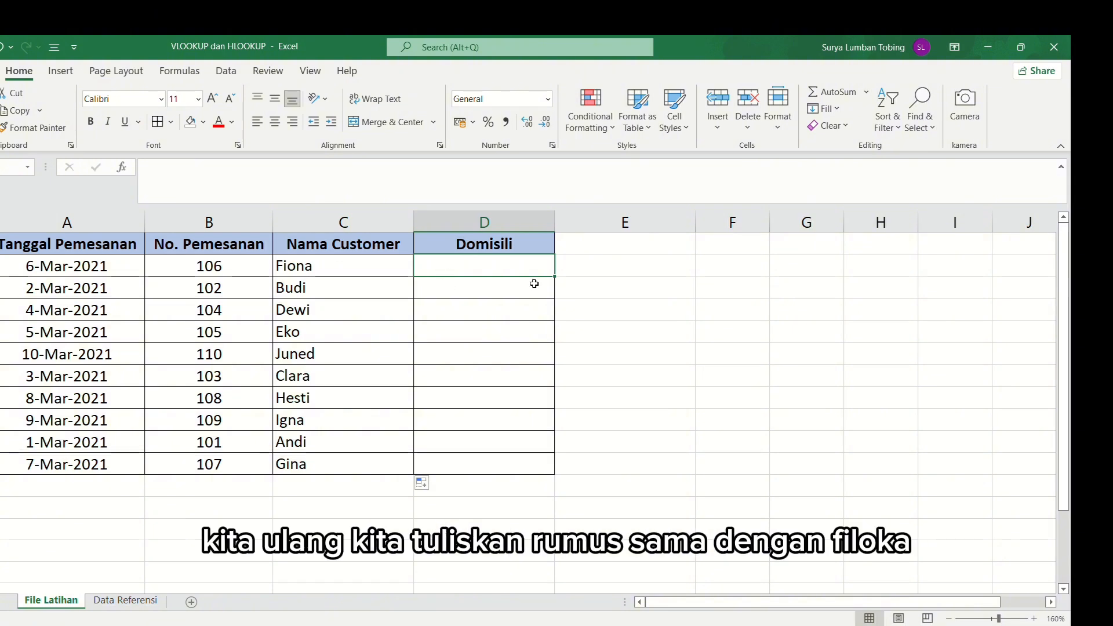
text(=VLOOKUP()
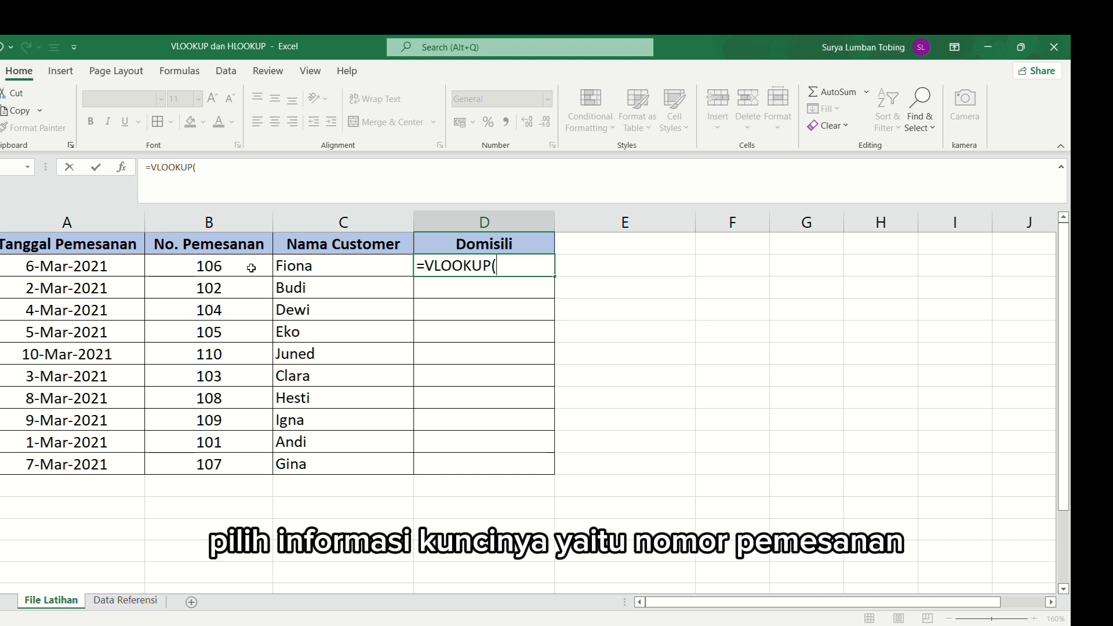
click(251, 268)
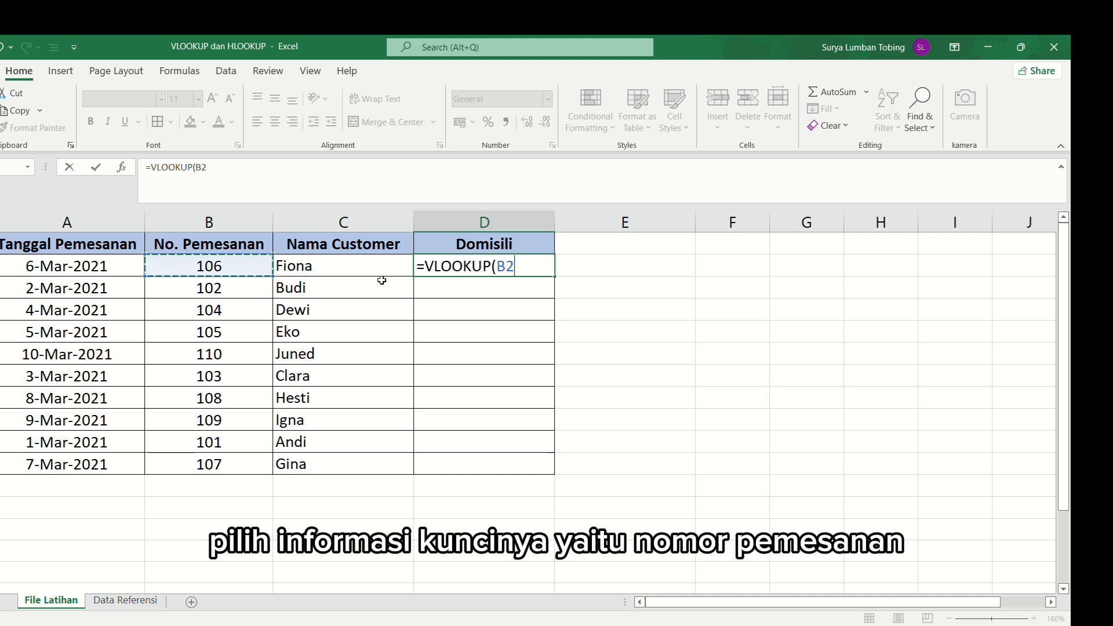
text(;)
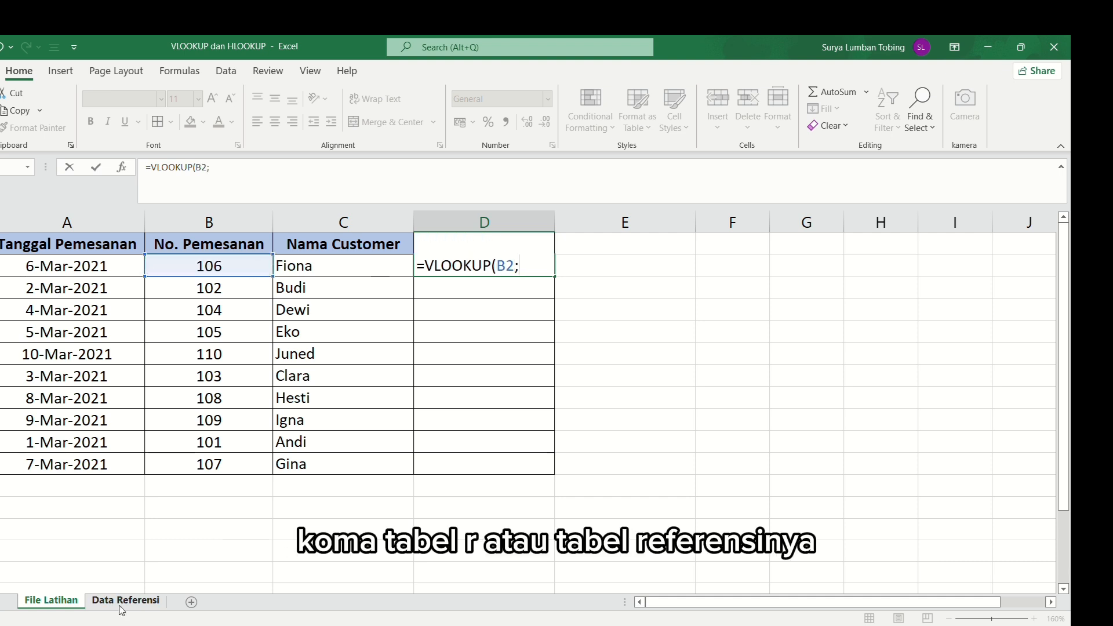
- Complete the D2 VLOOKUP with absolute table array $A$1:$D$11 on the Data Referensi sheet, column index 4 and exact match 0
click(122, 603)
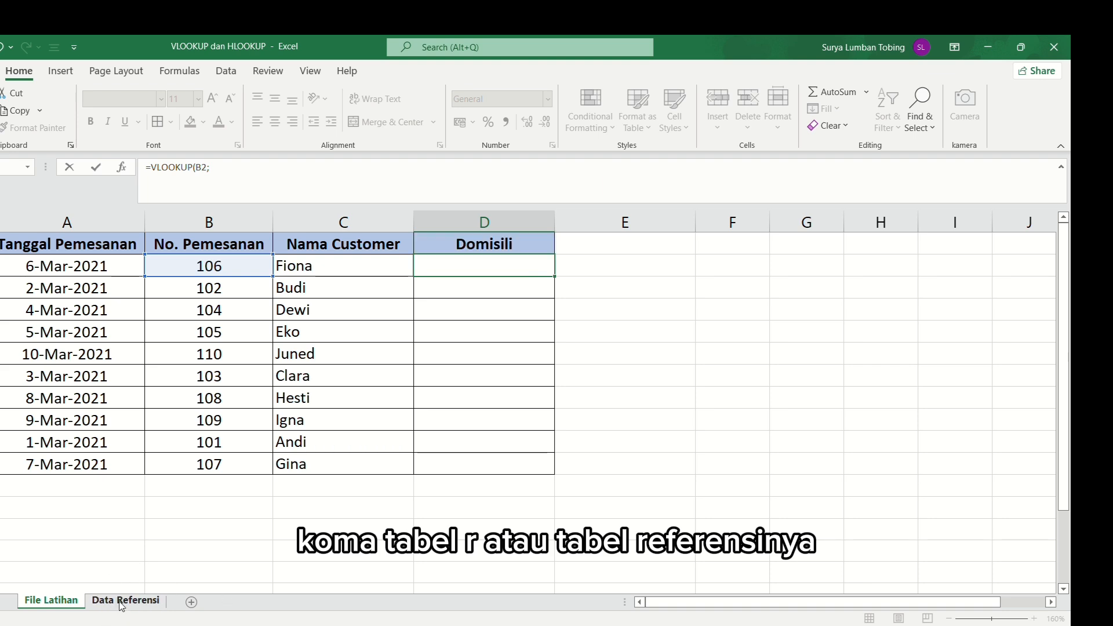
drag(76, 253, 510, 467)
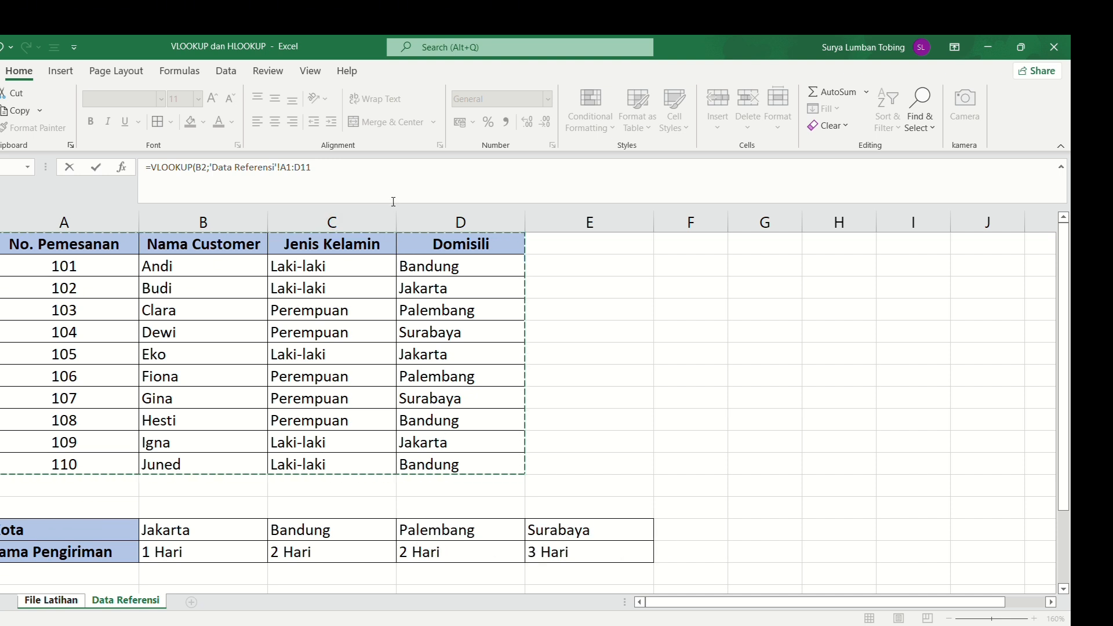
key(F4)
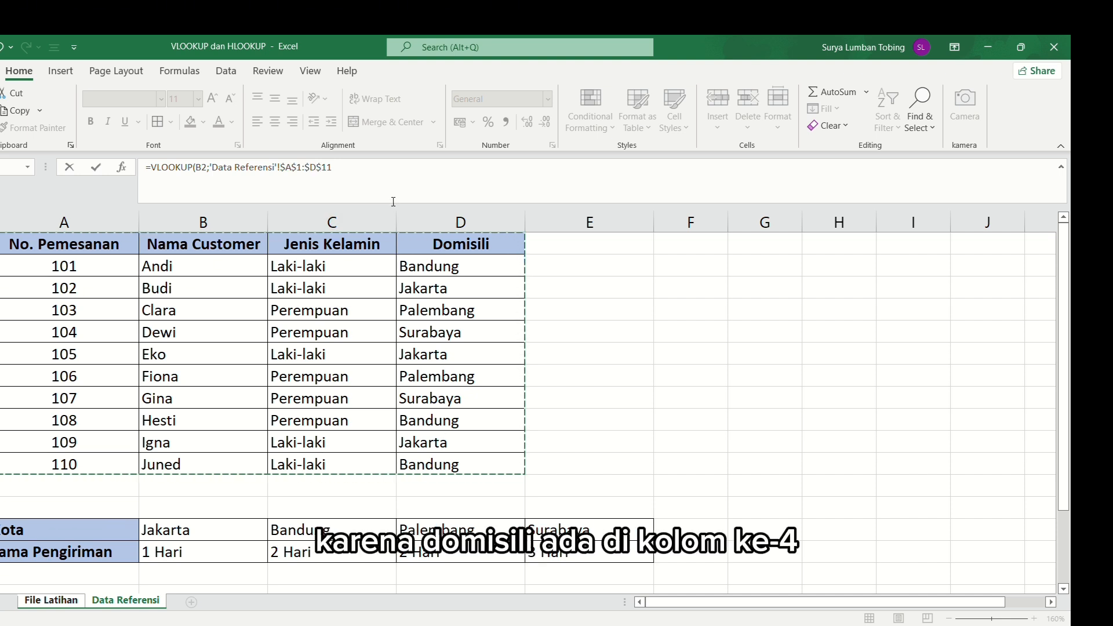
text(;4;0)
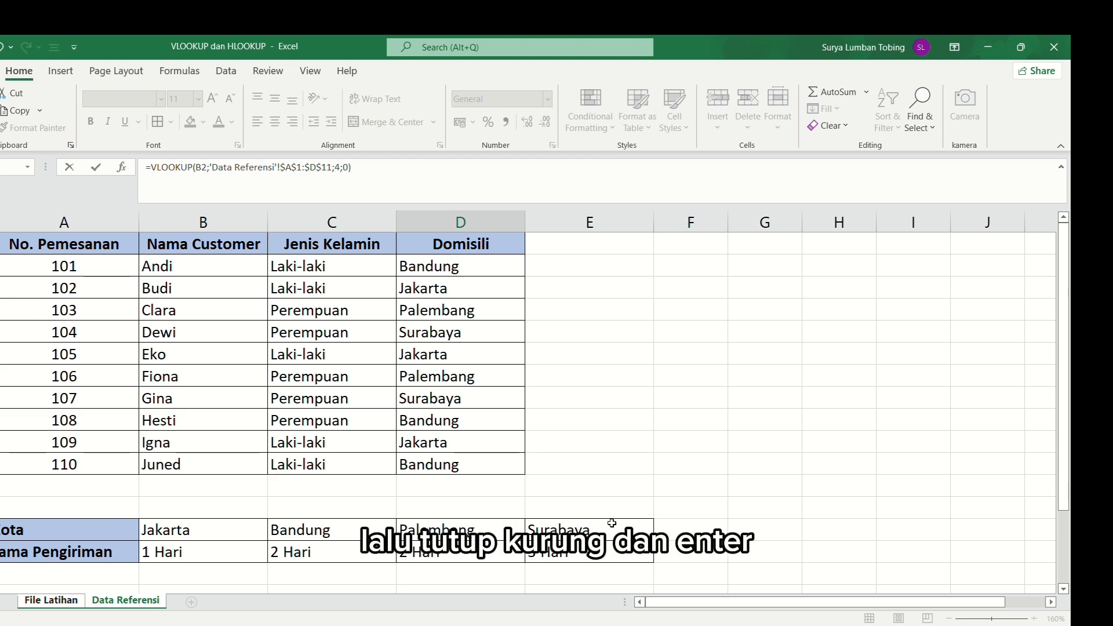
key(Return)
- Fill the D2 VLOOKUP down through D11 in the Domisili column
click(482, 272)
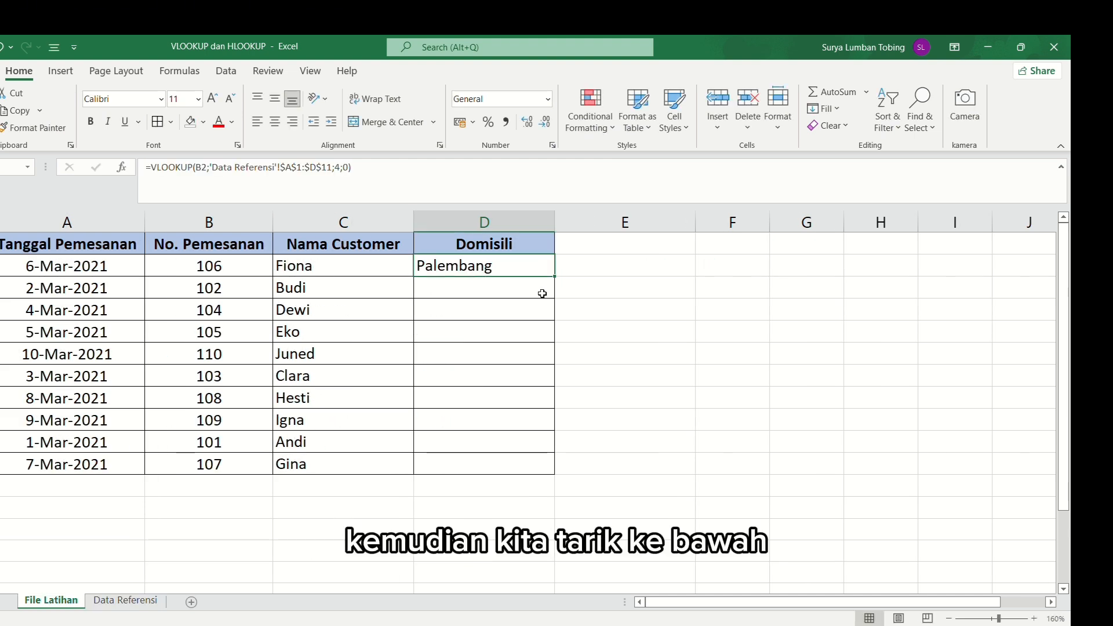
drag(554, 277, 560, 474)
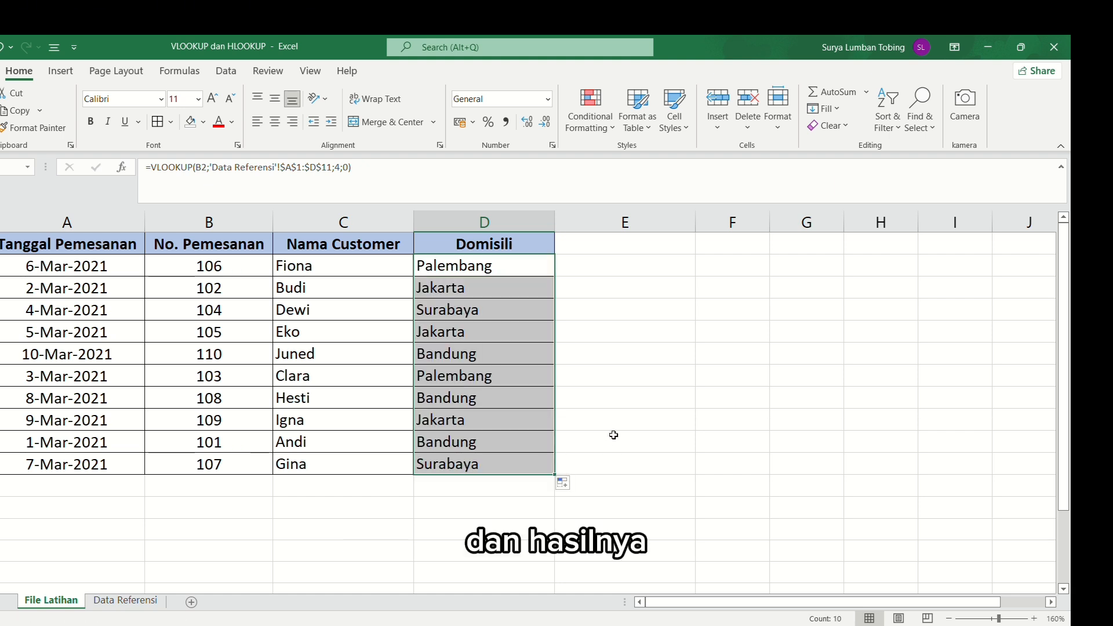
click(619, 405)
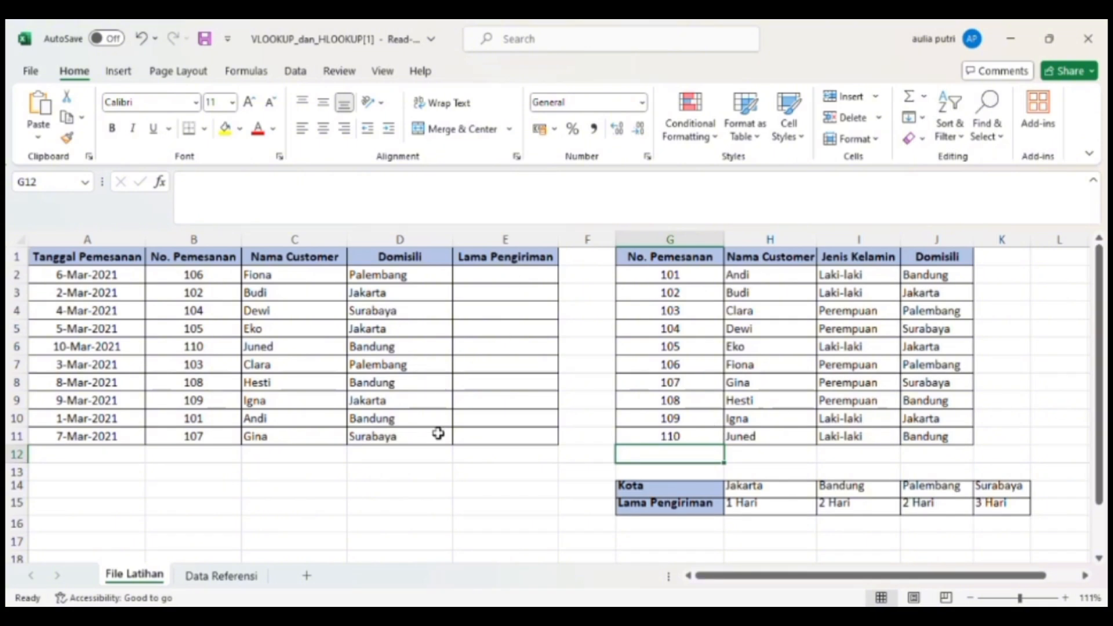
- Begin an HLOOKUP formula in E2 under Lama Pengiriman, with D2 as the lookup value and G14:K15 as the table array
click(530, 280)
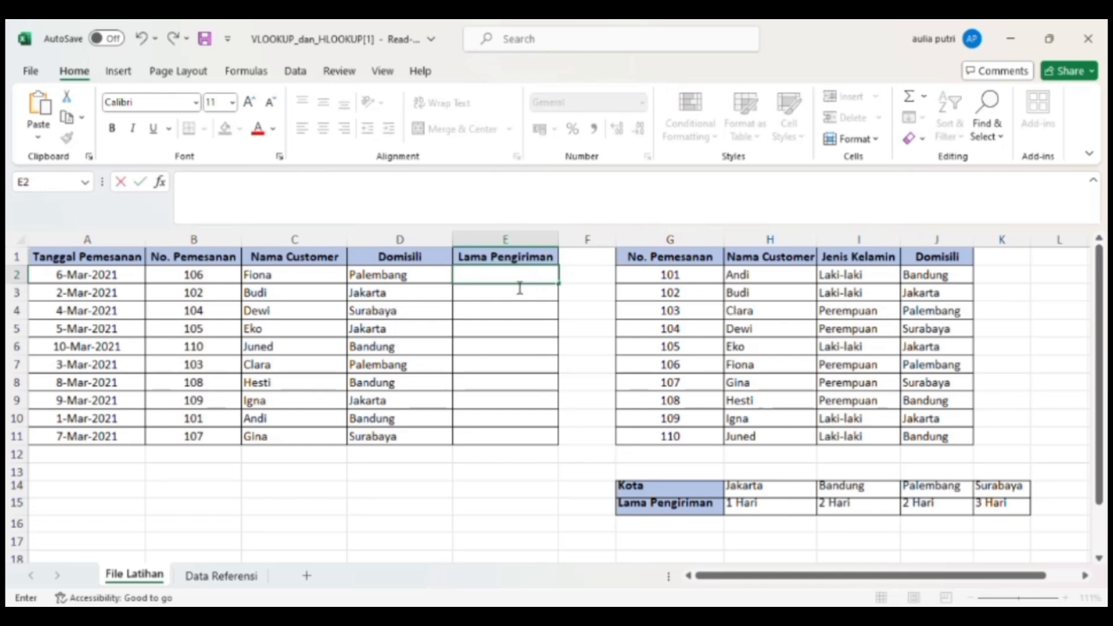
text(=)
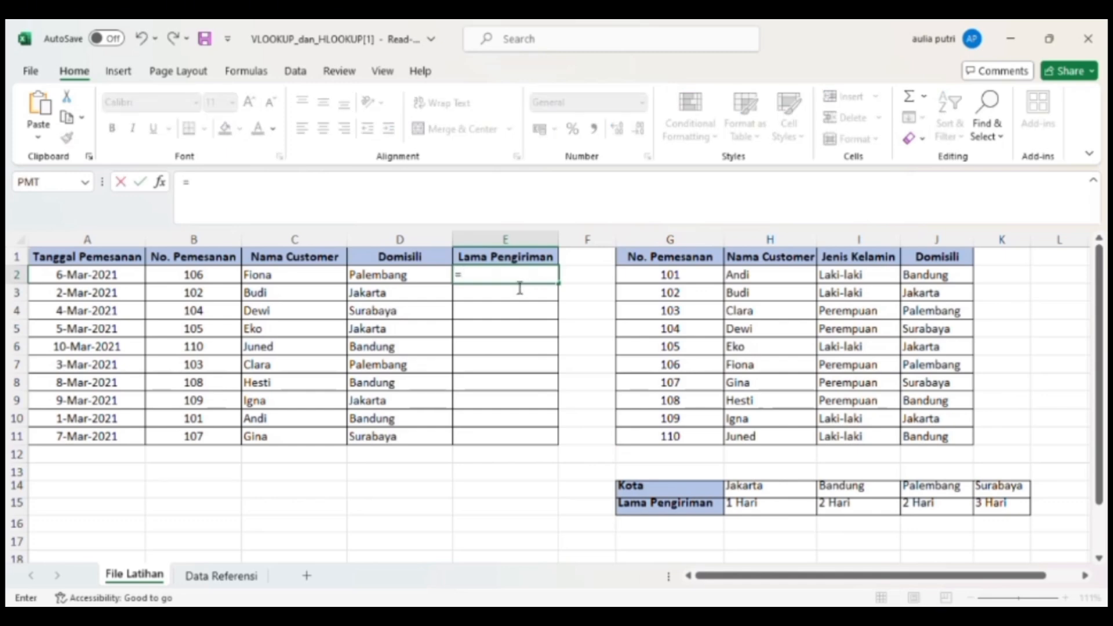
text(HLOOKU)
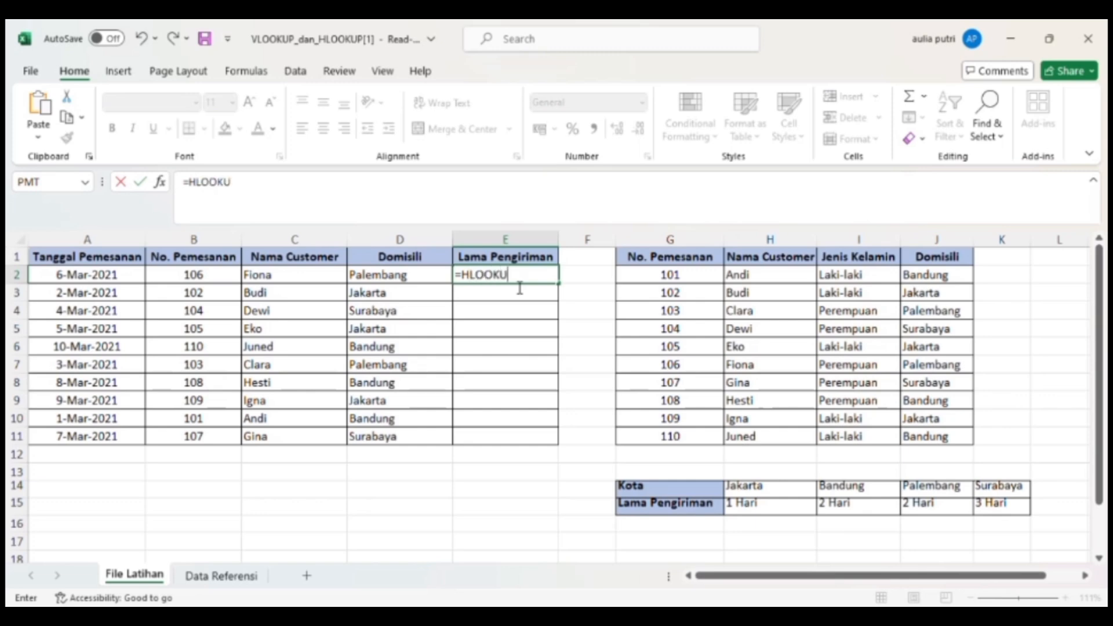
text(P()
click(420, 281)
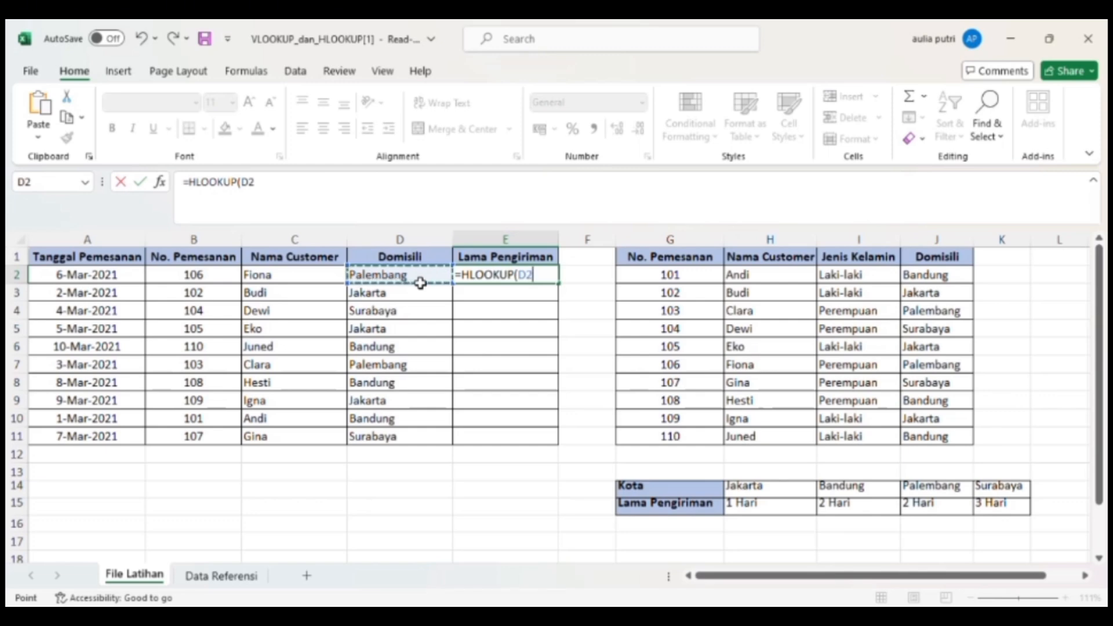
text(;)
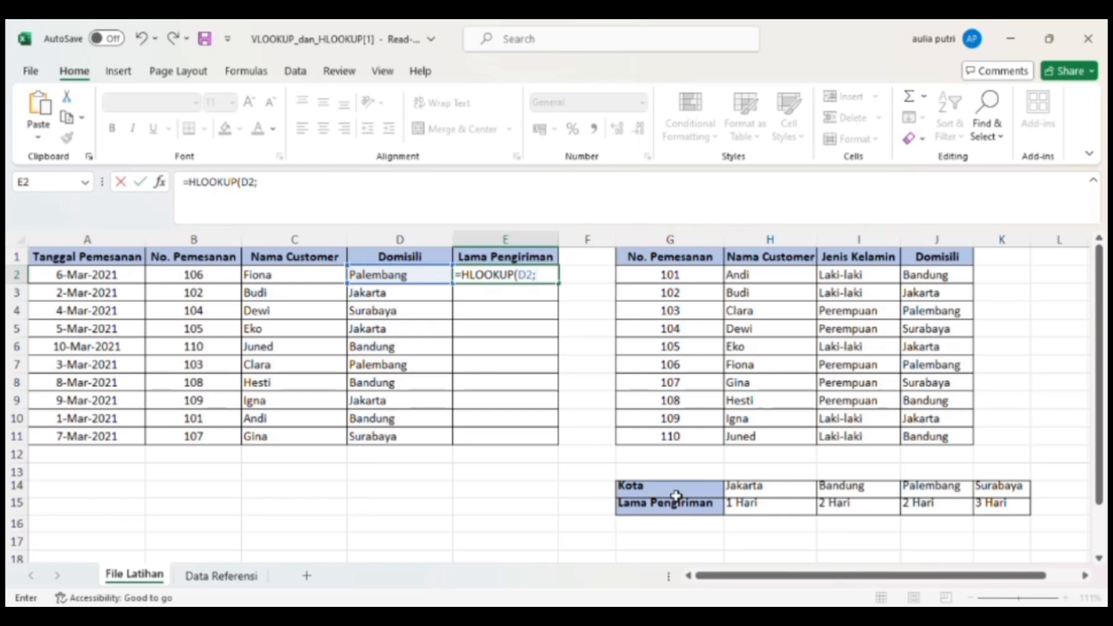
drag(662, 496, 1025, 508)
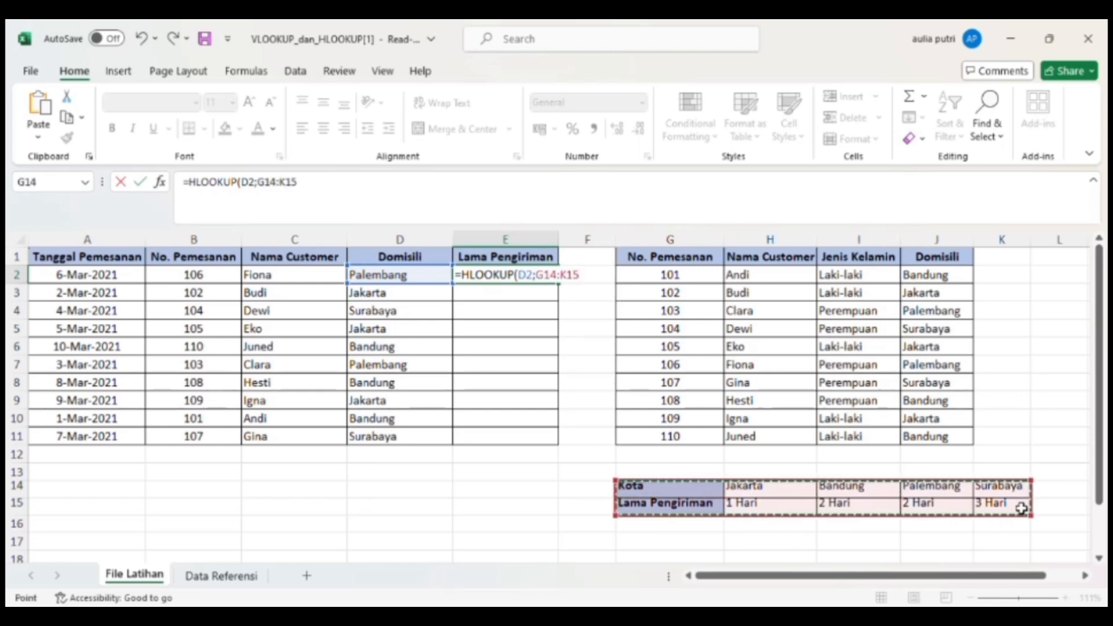
- Make the table array in the E2 HLOOKUP absolute as $G$14:$K$15
click(548, 277)
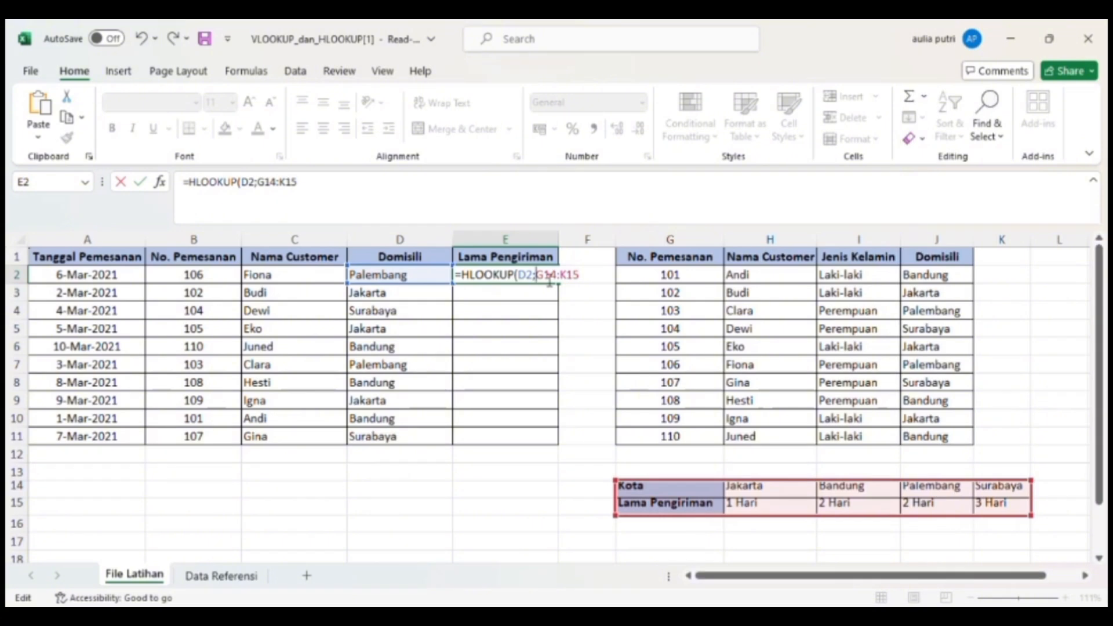
text($)
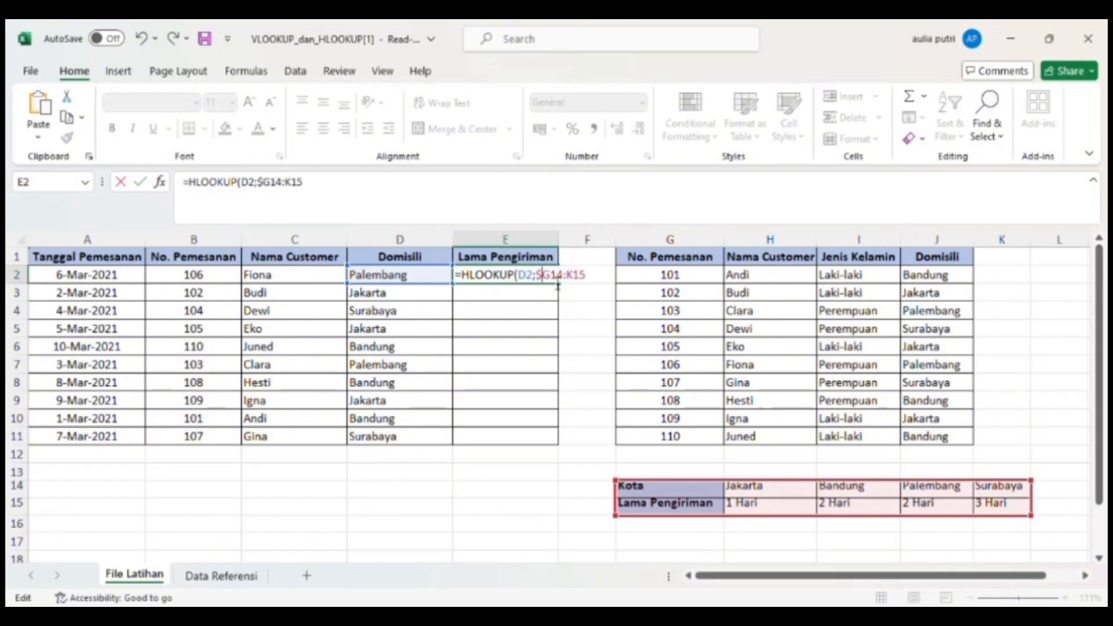
key(Right)
text($G$)
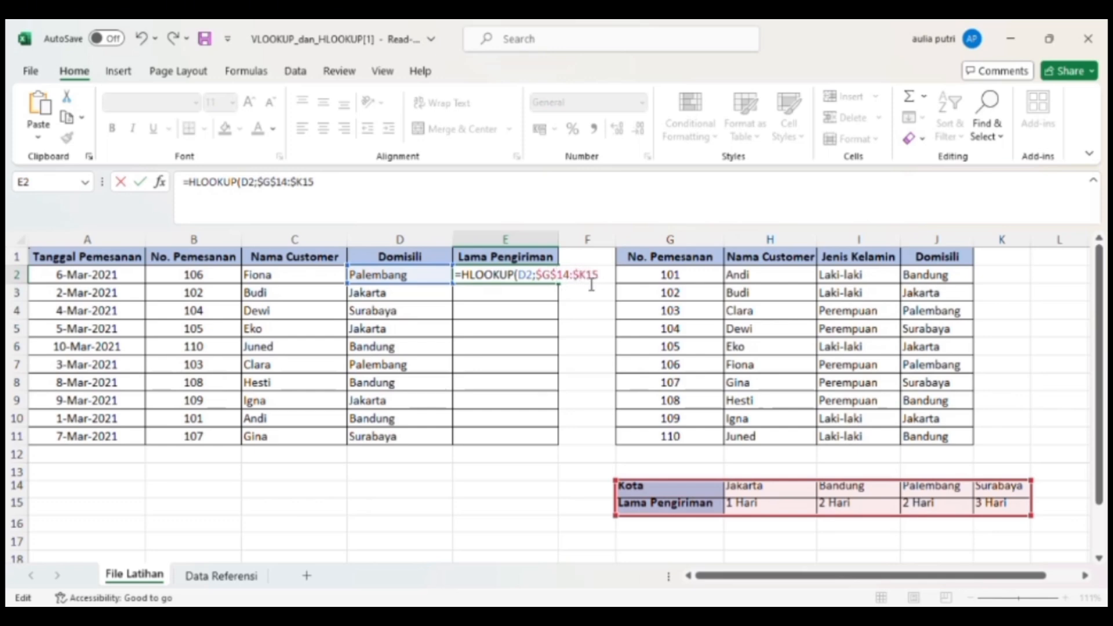
key(Right)
text($15;2)
- Complete the E2 HLOOKUP with row index 2 and exact match FALSE, and fill it down through E11
text(;)
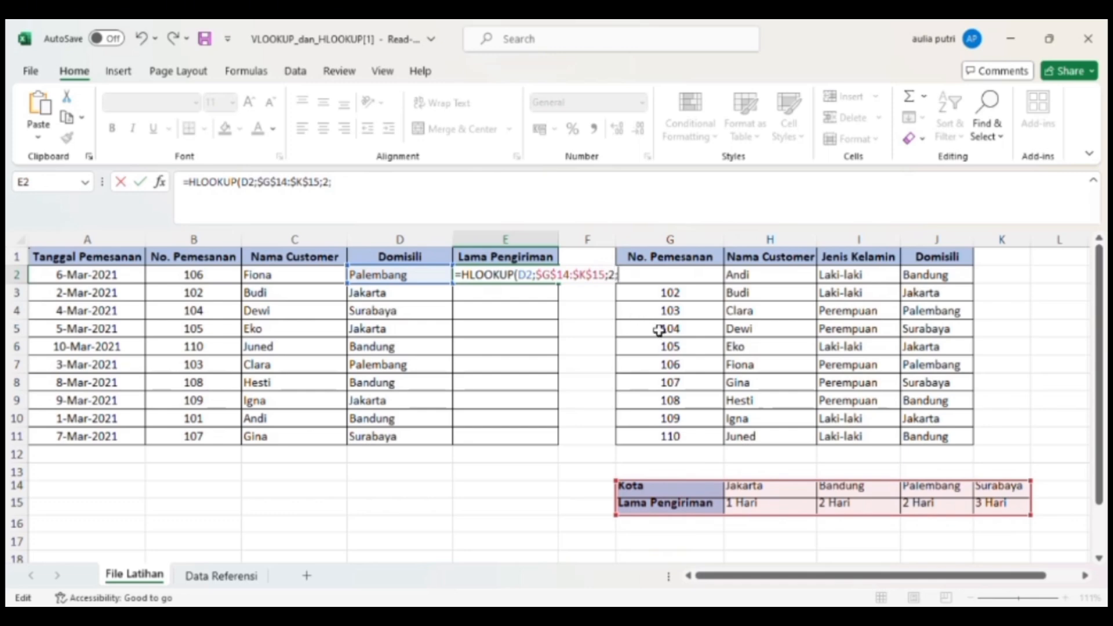
text(FALSE))
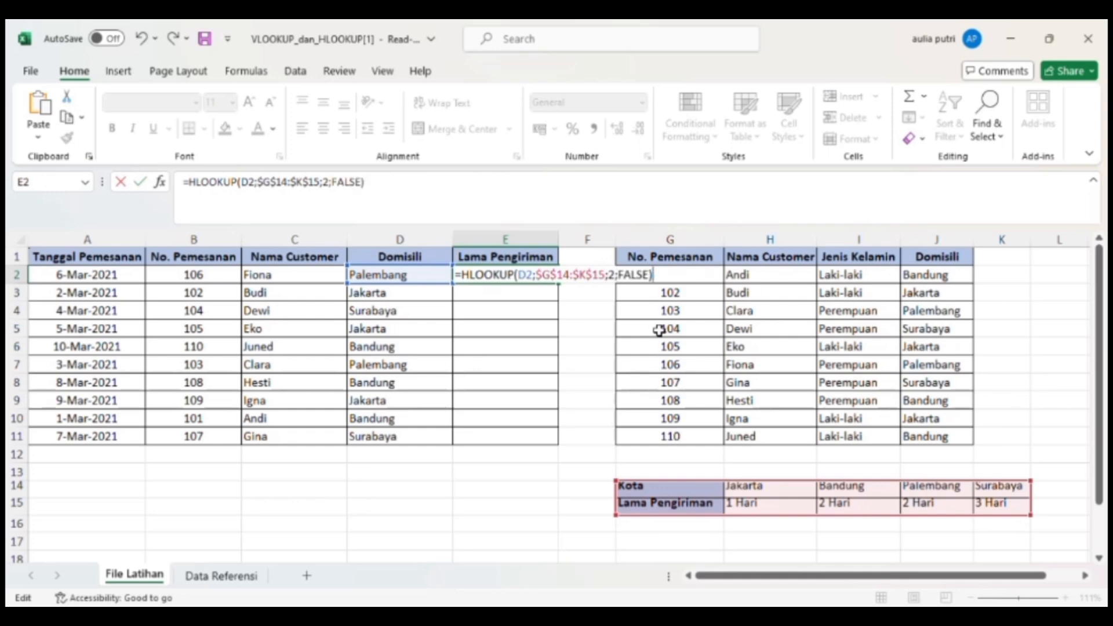
key(ctrl+Return)
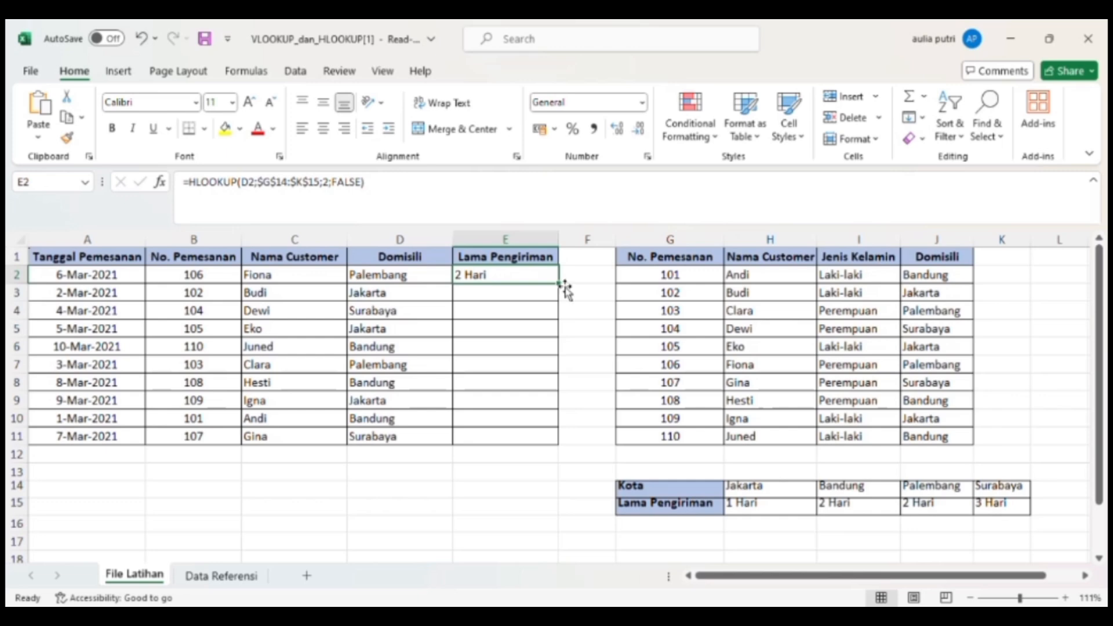
drag(563, 289, 553, 445)
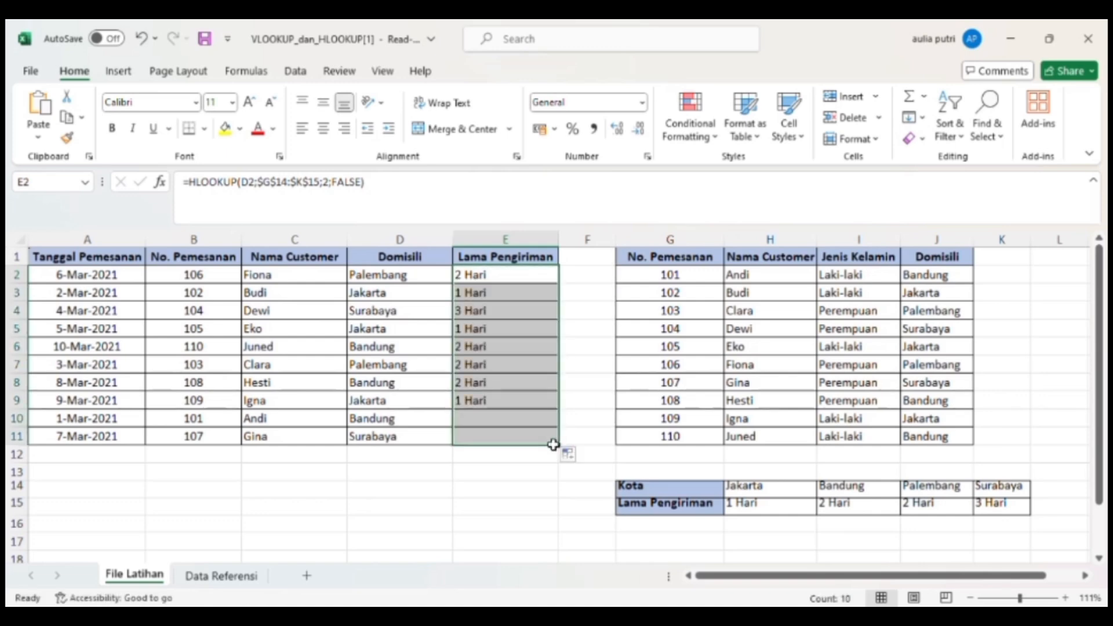